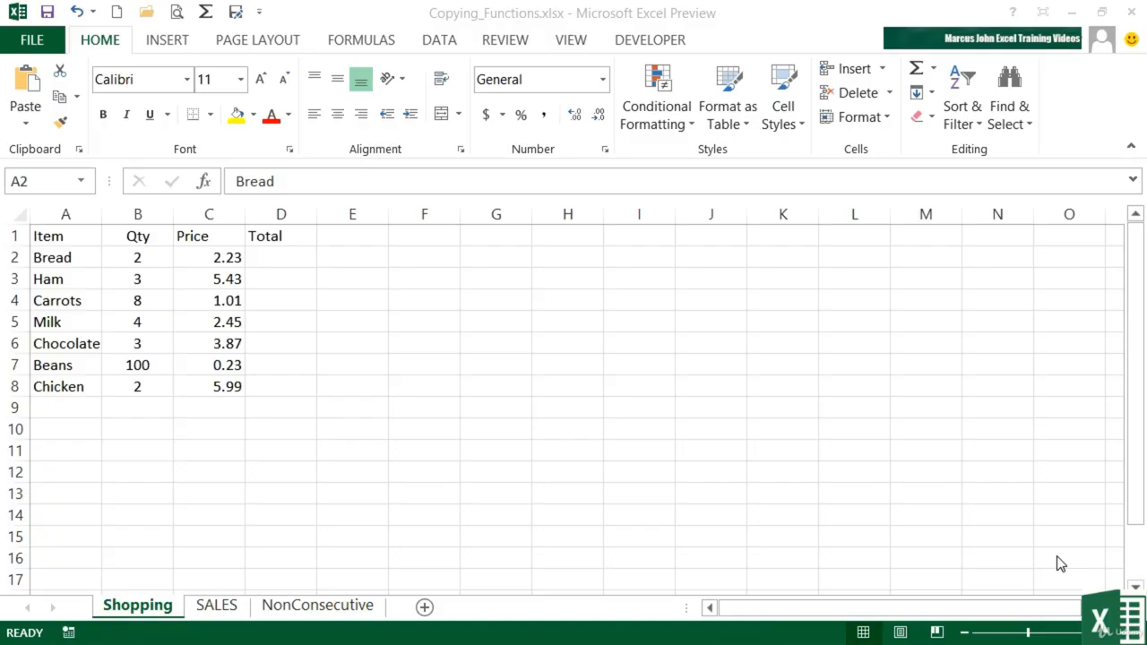
- Calculate the Bread total in D2 with the formula =B2*C2
left_click(280, 259)
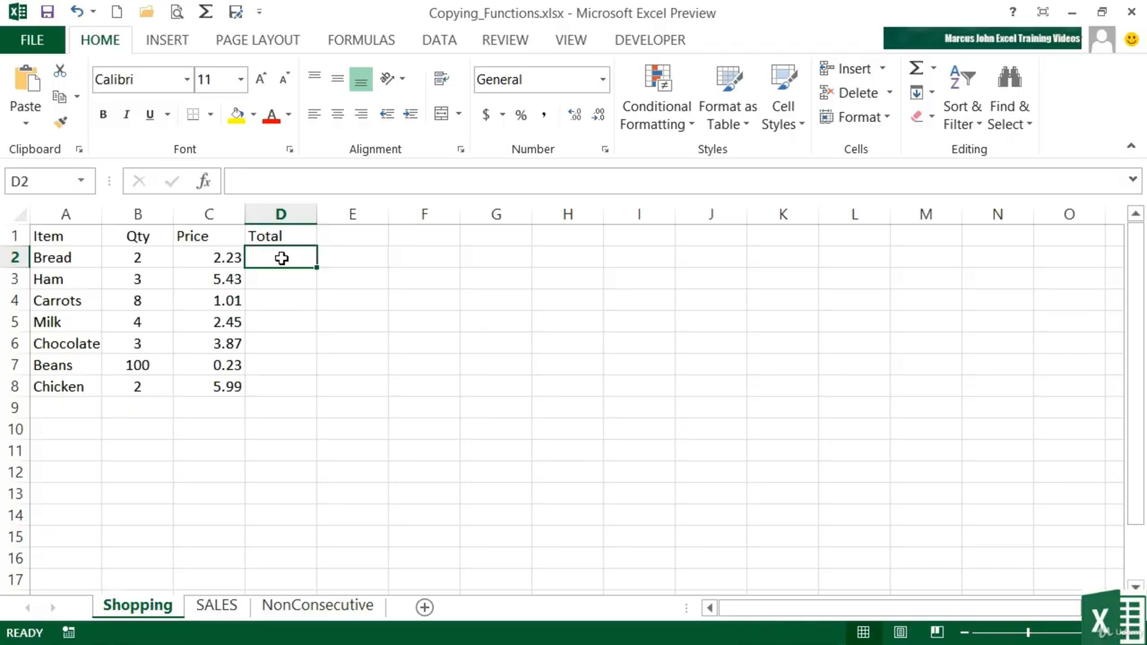
type("=")
key("Left")
key("Left")
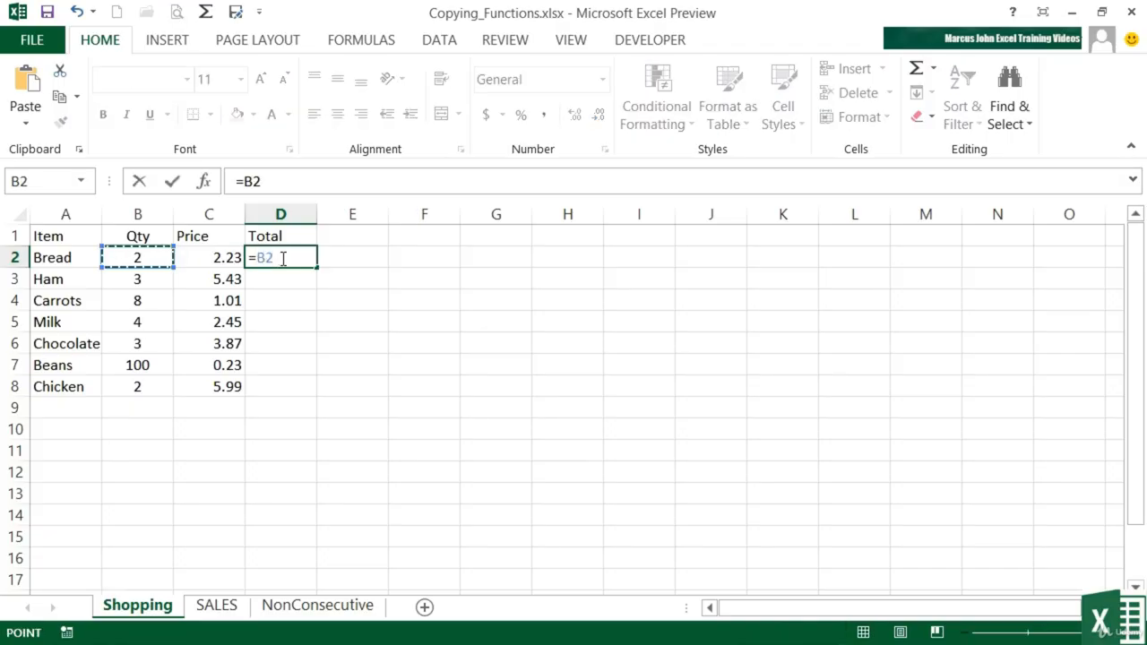
type("*")
key("Left")
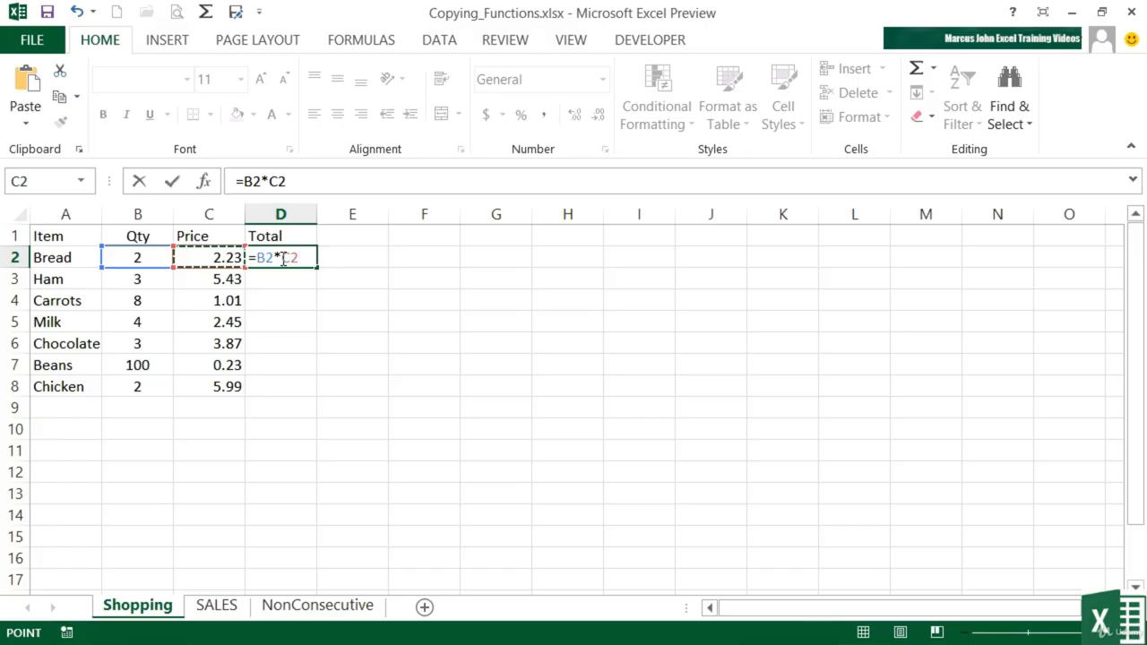
key("Return")
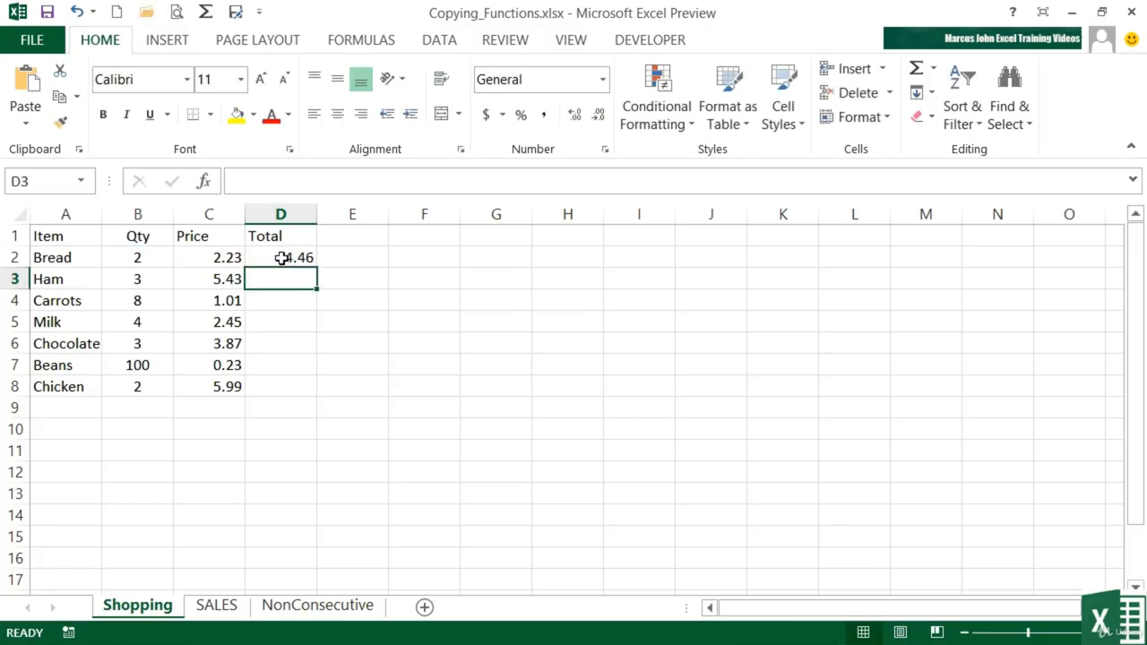
- Examine the formula in D2 and the cells it references, leaving it unedited
left_click(282, 258)
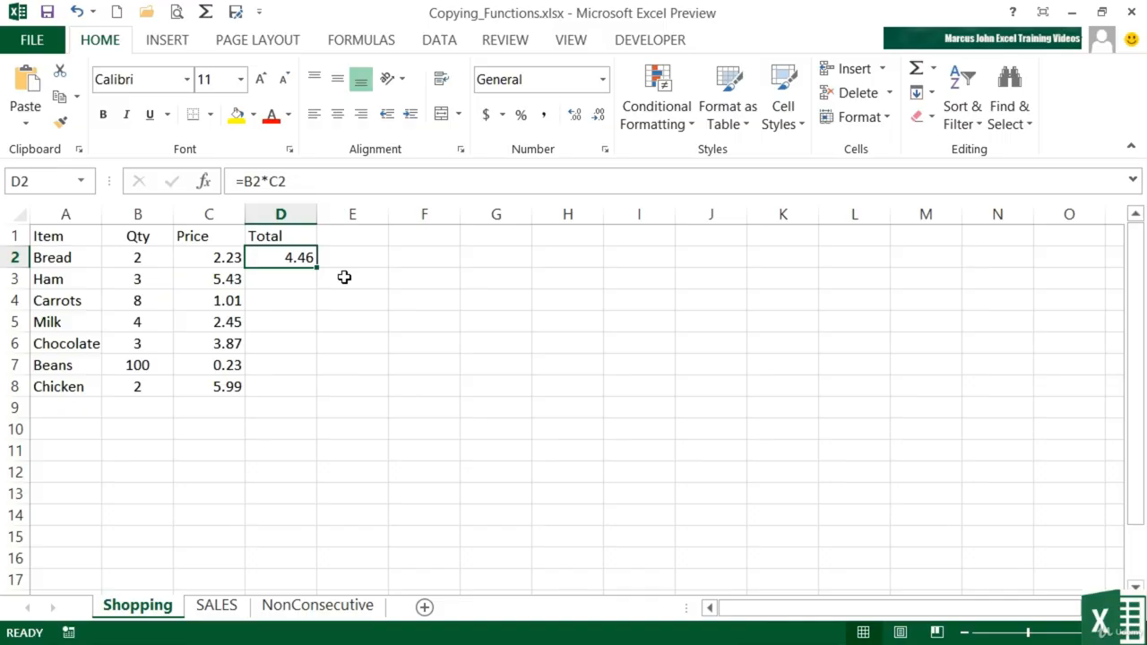
double_click(305, 258)
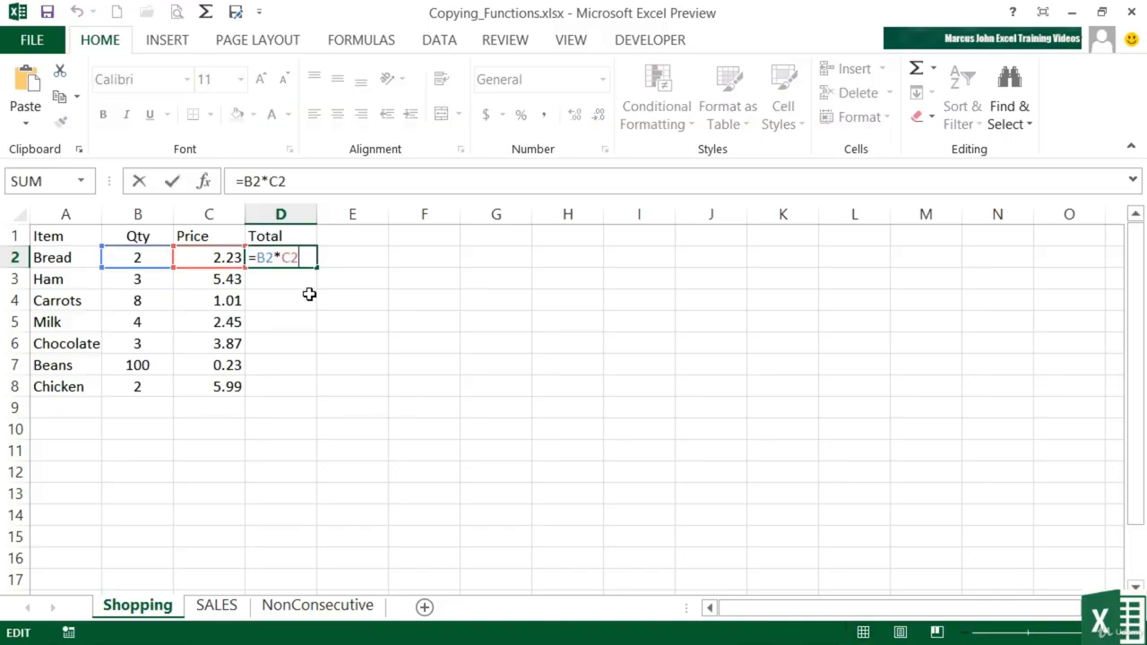
key("ctrl+Return")
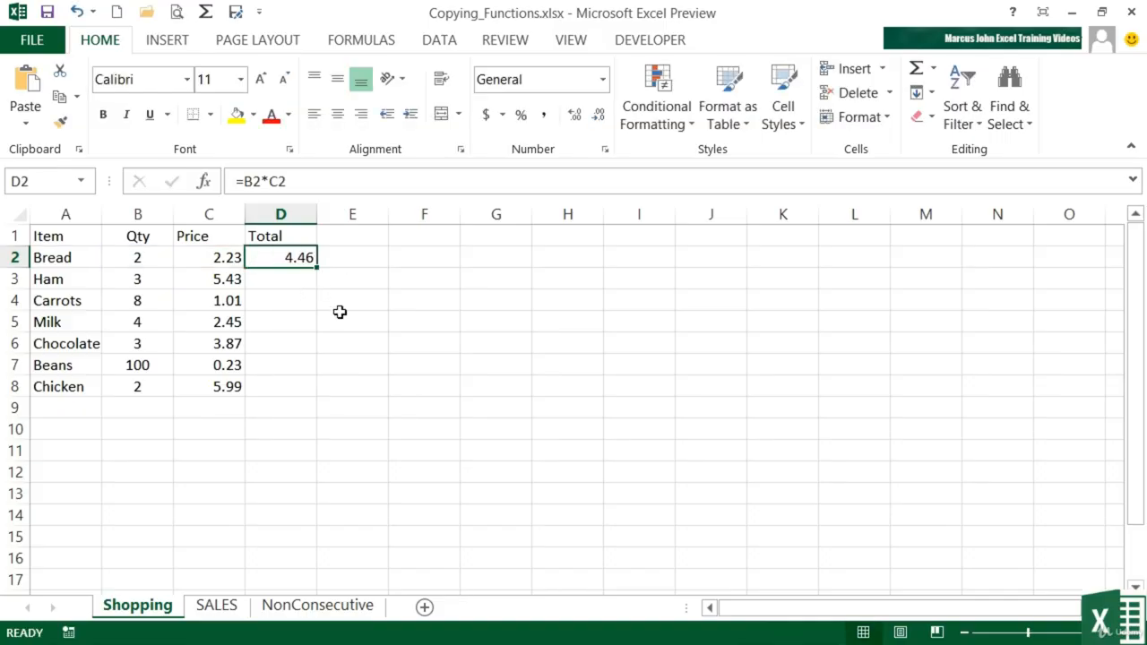
double_click(294, 260)
left_click_drag(307, 258, 251, 258)
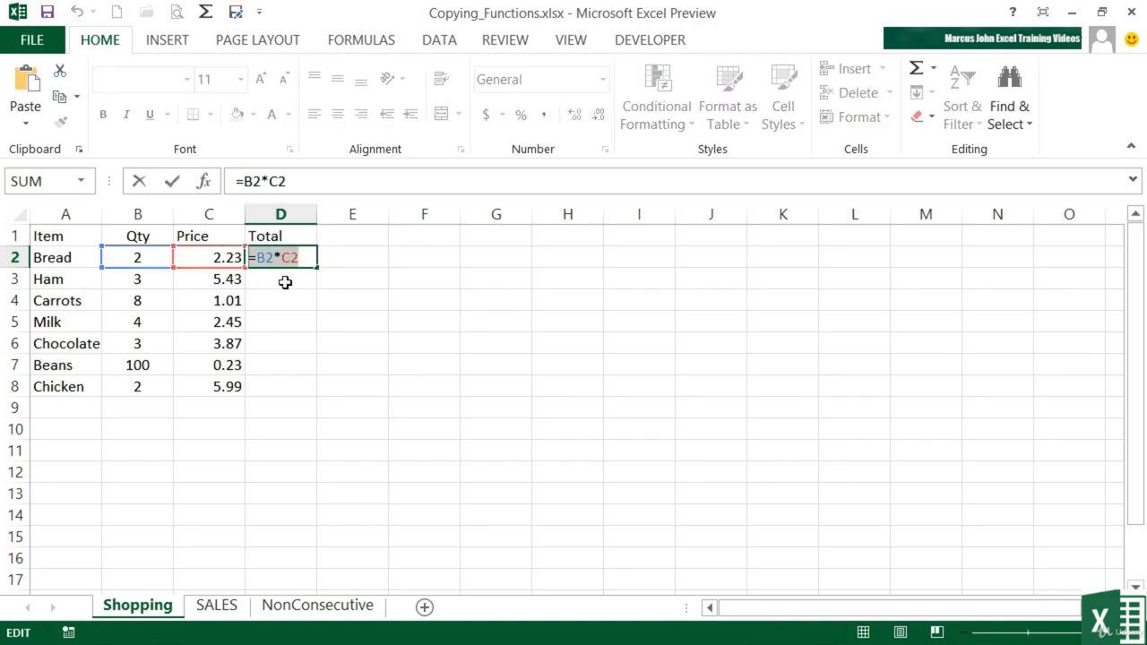
key("Escape")
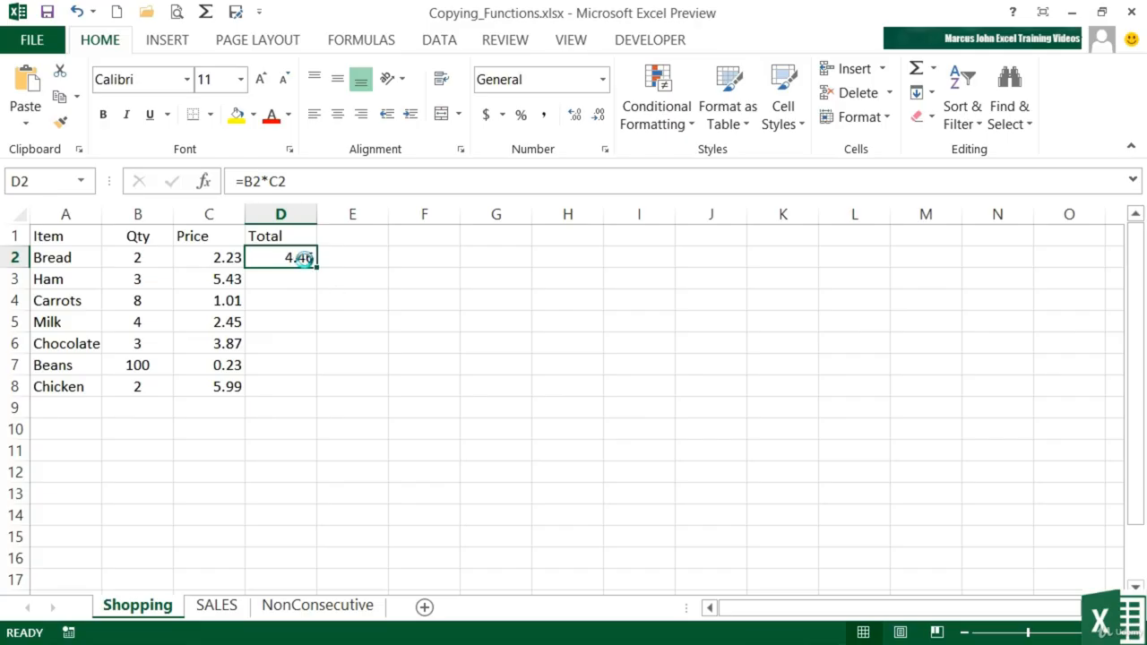
- Copy the Bread total formula from D2 into D3 for Ham
key("ctrl+c")
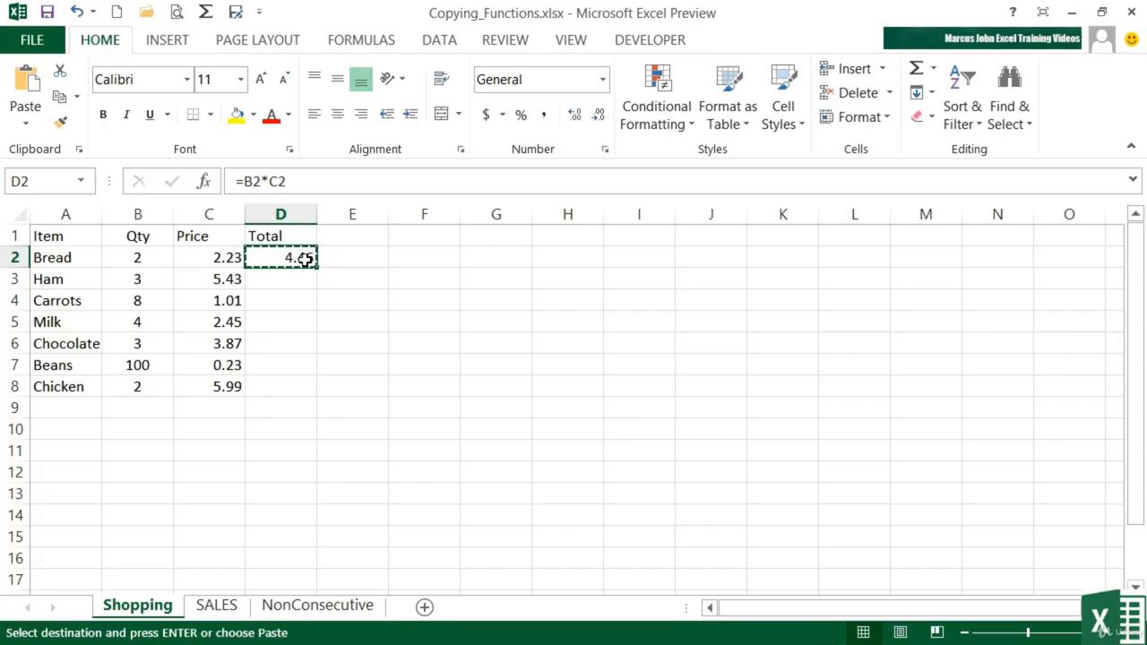
left_click(282, 279)
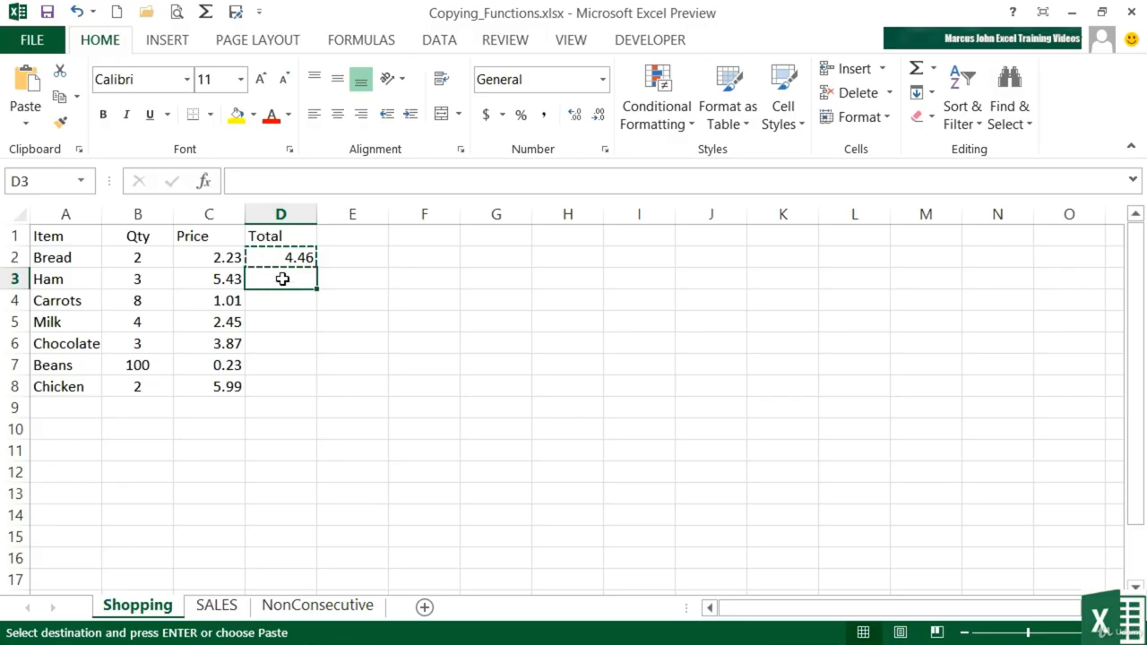
key("Return")
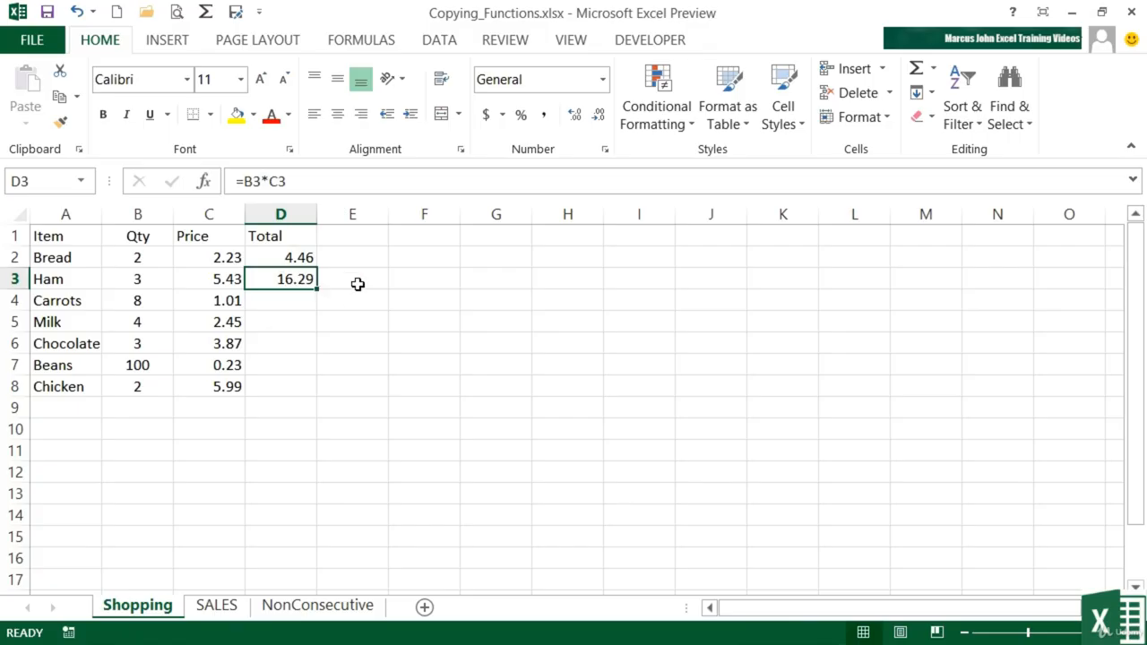
- Compare the cell references of the Total formulas in D3 and D2
double_click(305, 281)
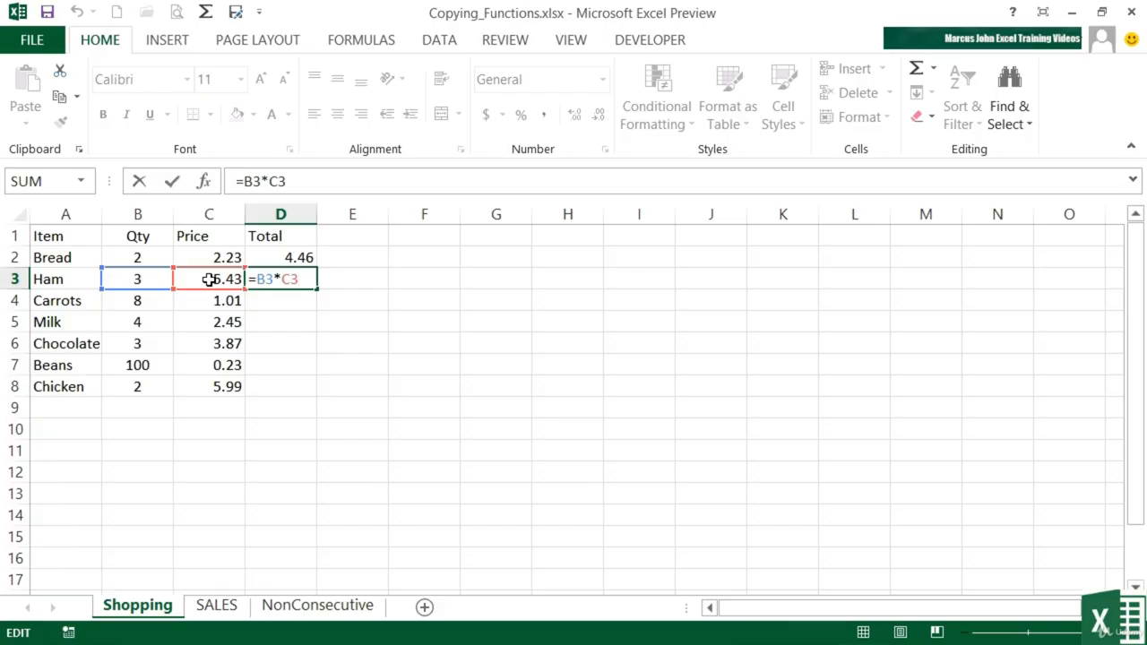
key("Return")
double_click(303, 260)
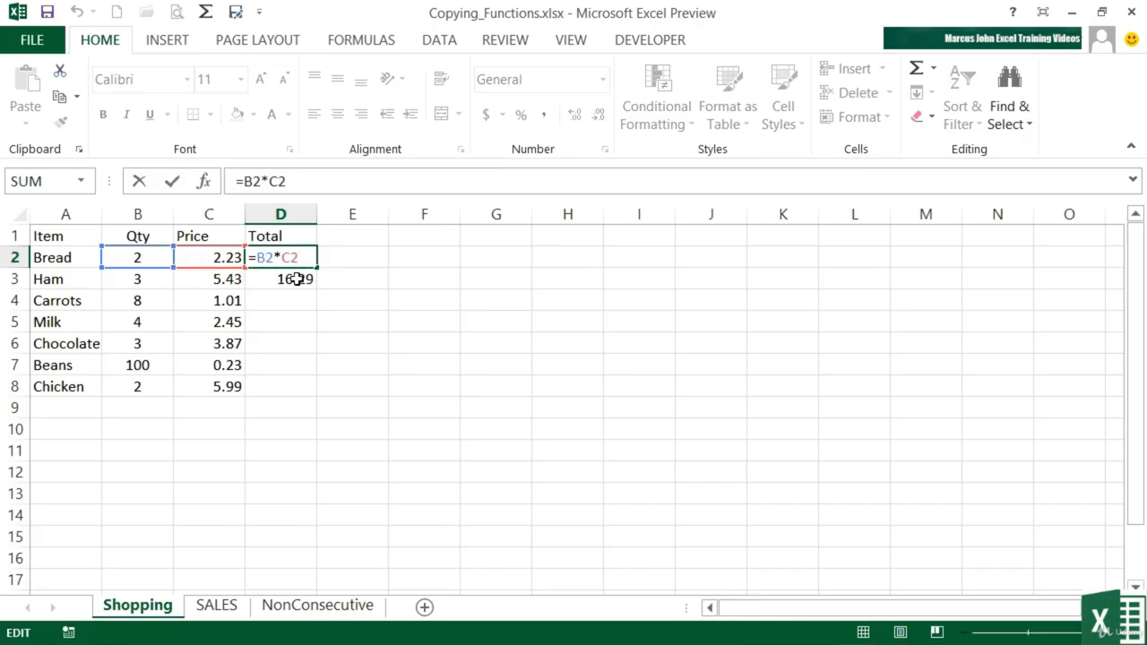
left_click(297, 279)
double_click(296, 280)
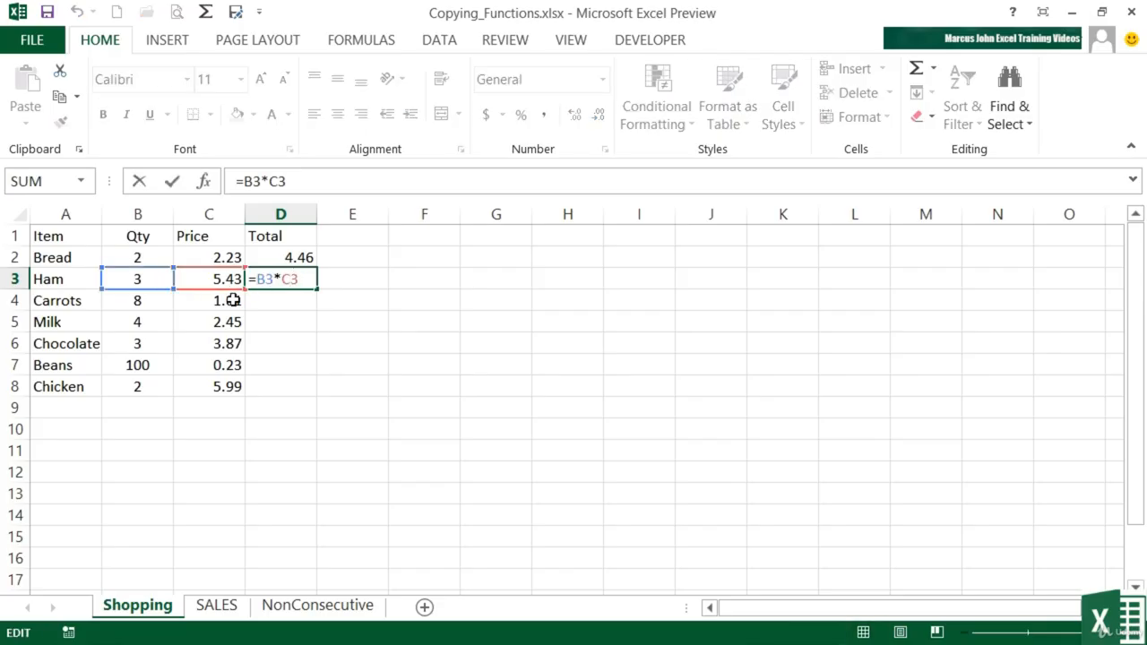
left_click(304, 294)
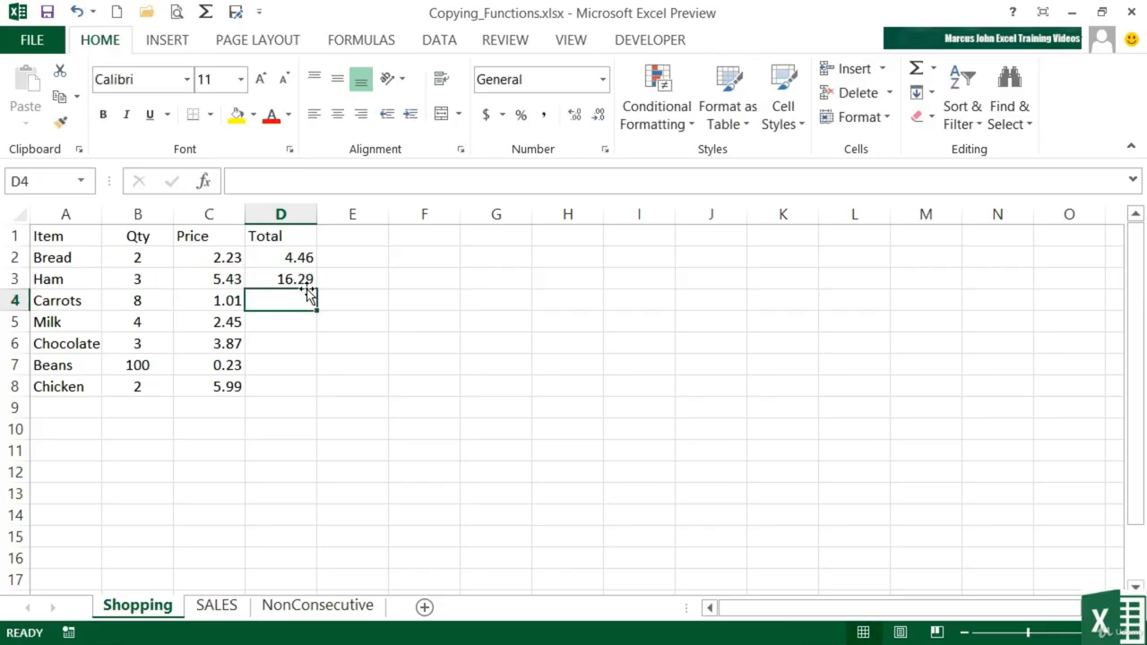
- Try copying the D3 formula into the distant cell M6, check its references and clear M6
left_click(295, 282)
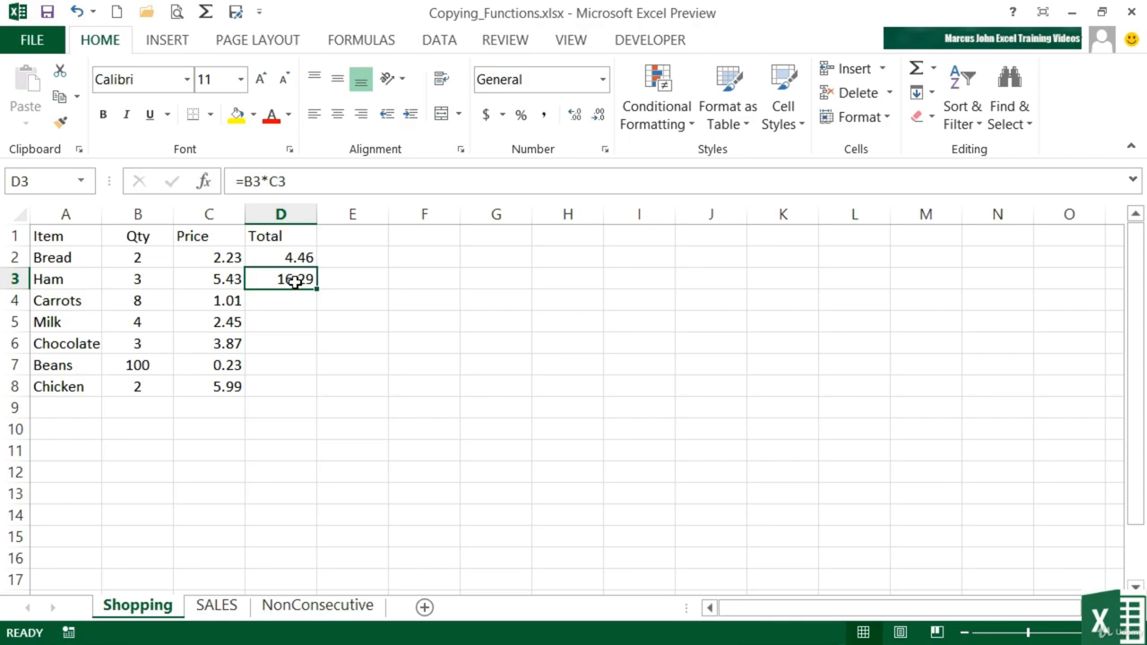
key("ctrl+c")
left_click(949, 346)
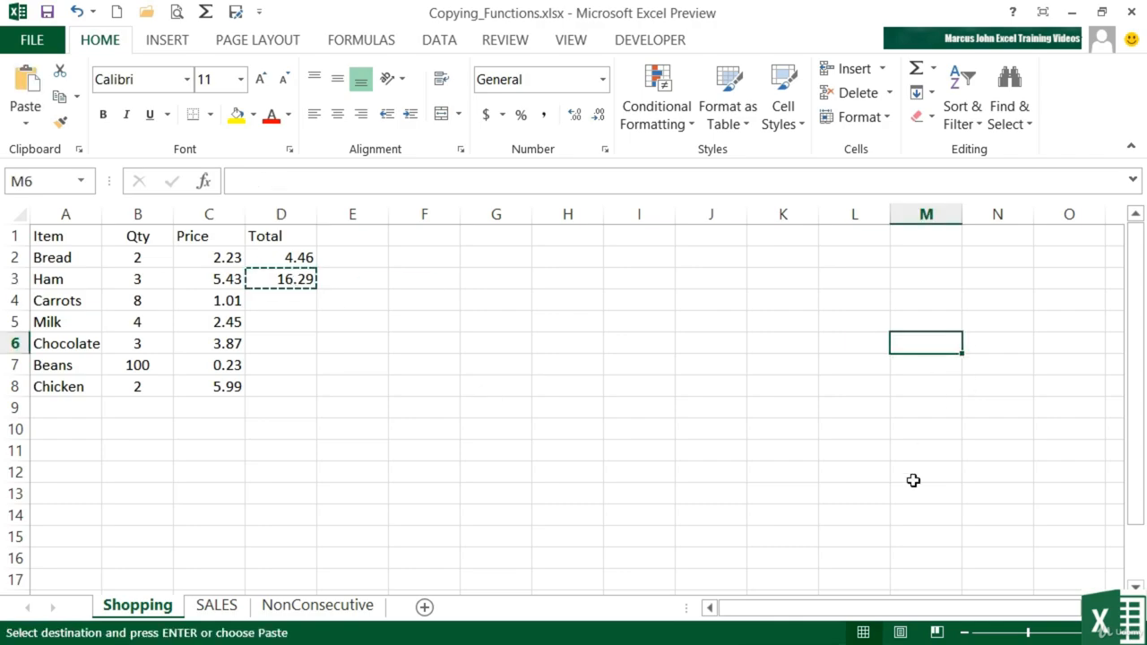
key("ctrl+v")
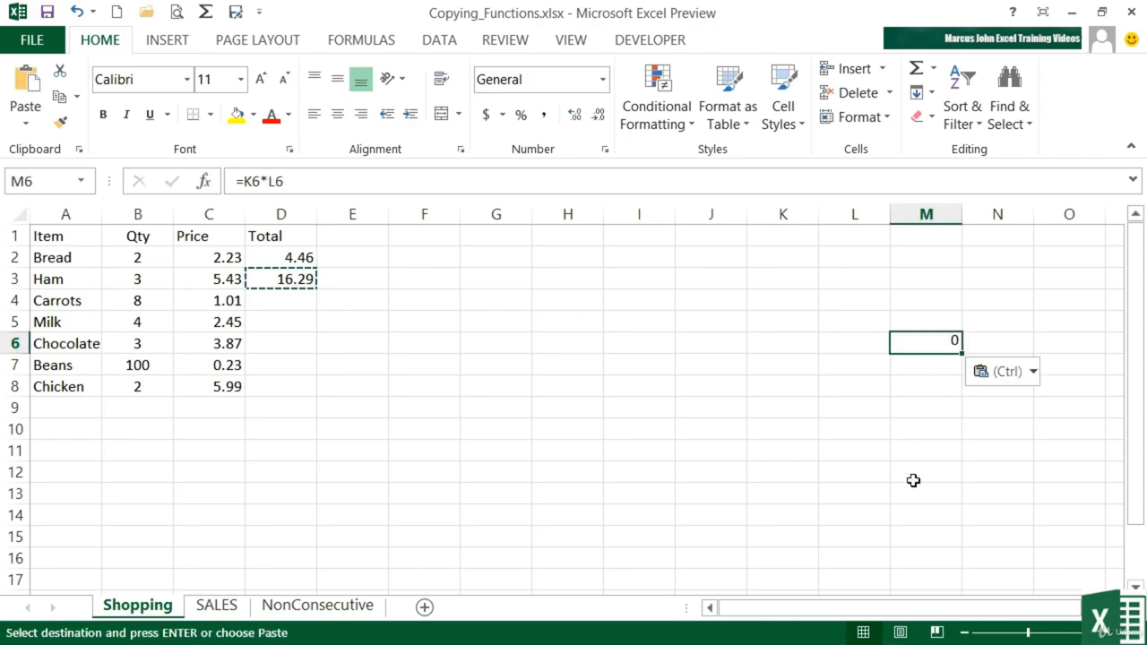
double_click(939, 344)
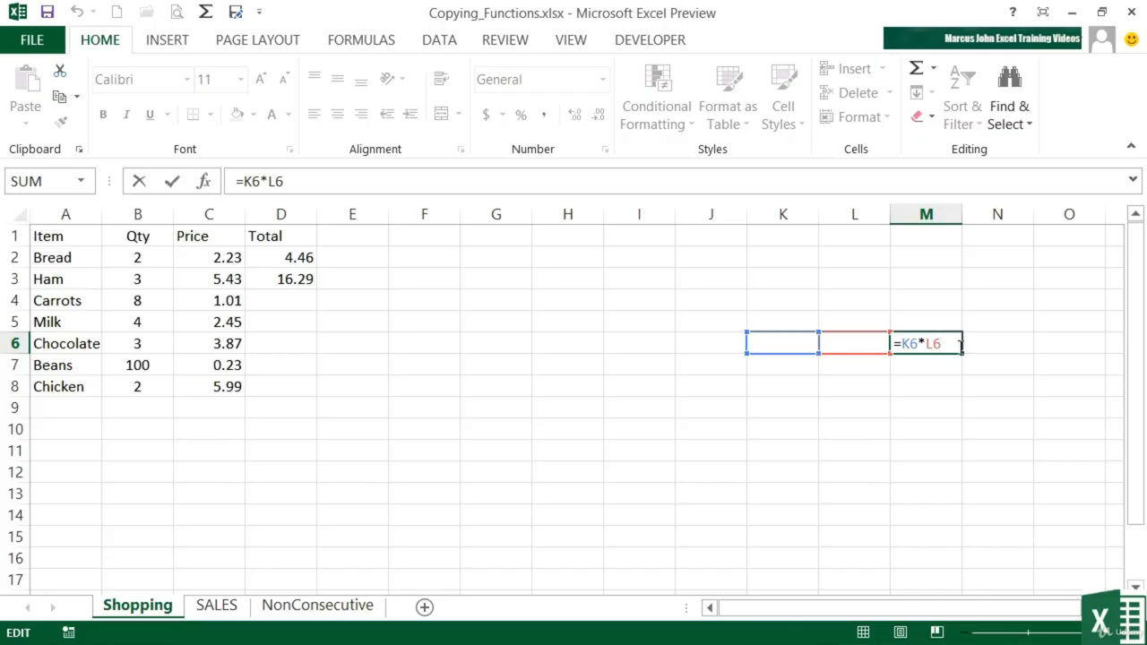
key("Escape")
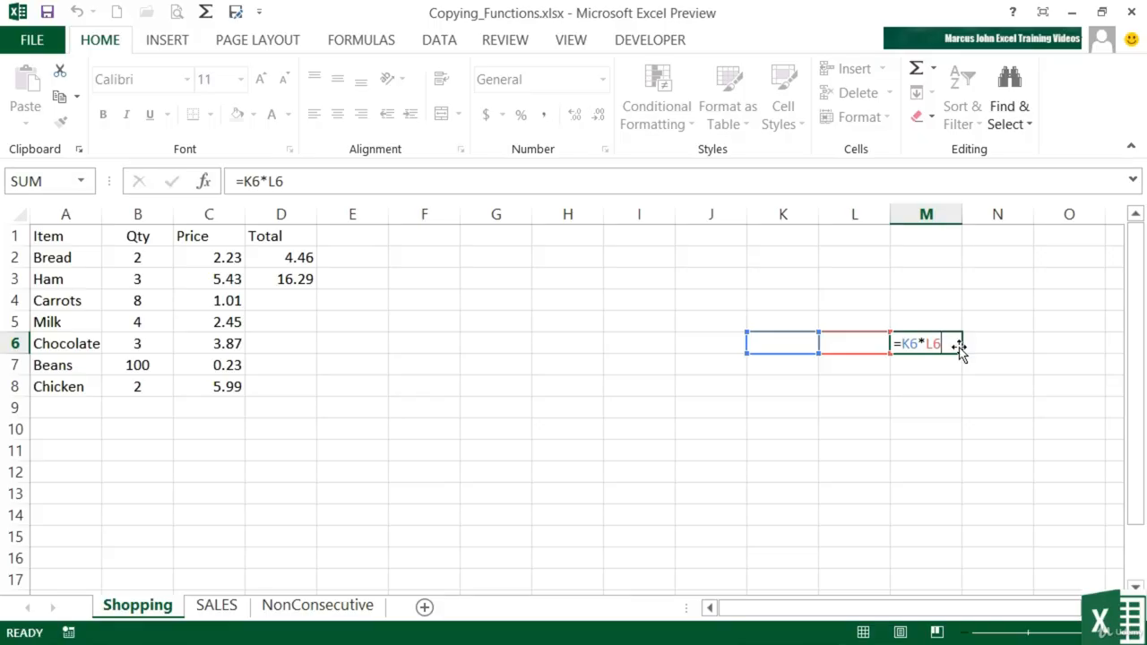
key("Delete")
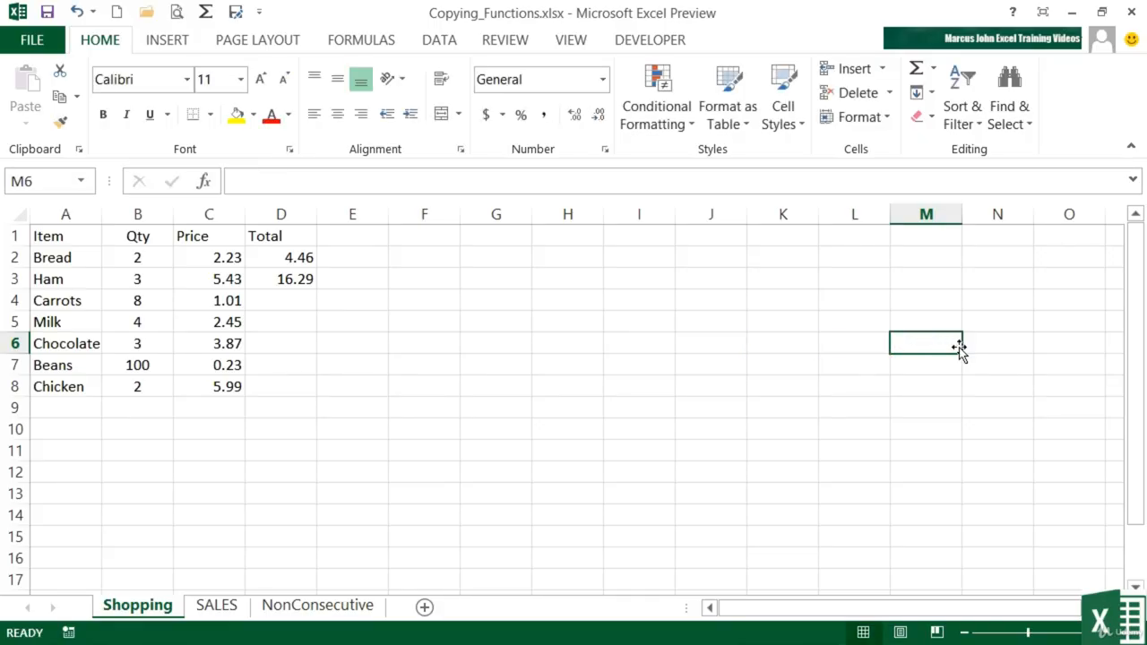
key("Return")
- Copy the Ham total formula from D3 into D4:D8 for the remaining items
left_click(291, 282)
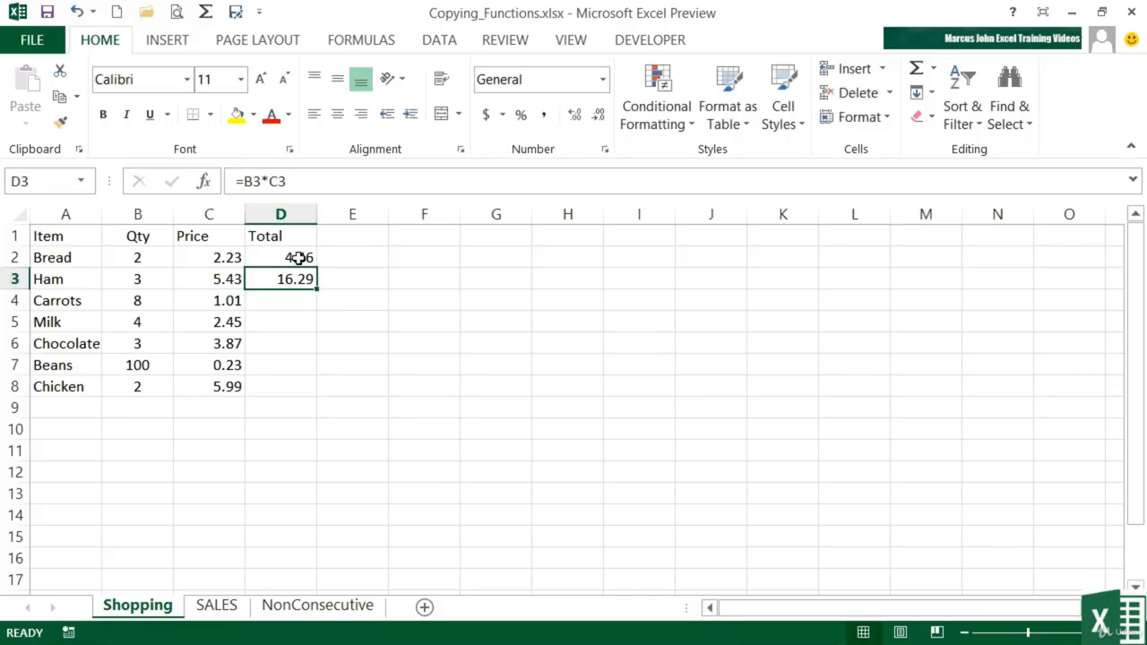
left_click(296, 259)
left_click(299, 278)
key("ctrl+c")
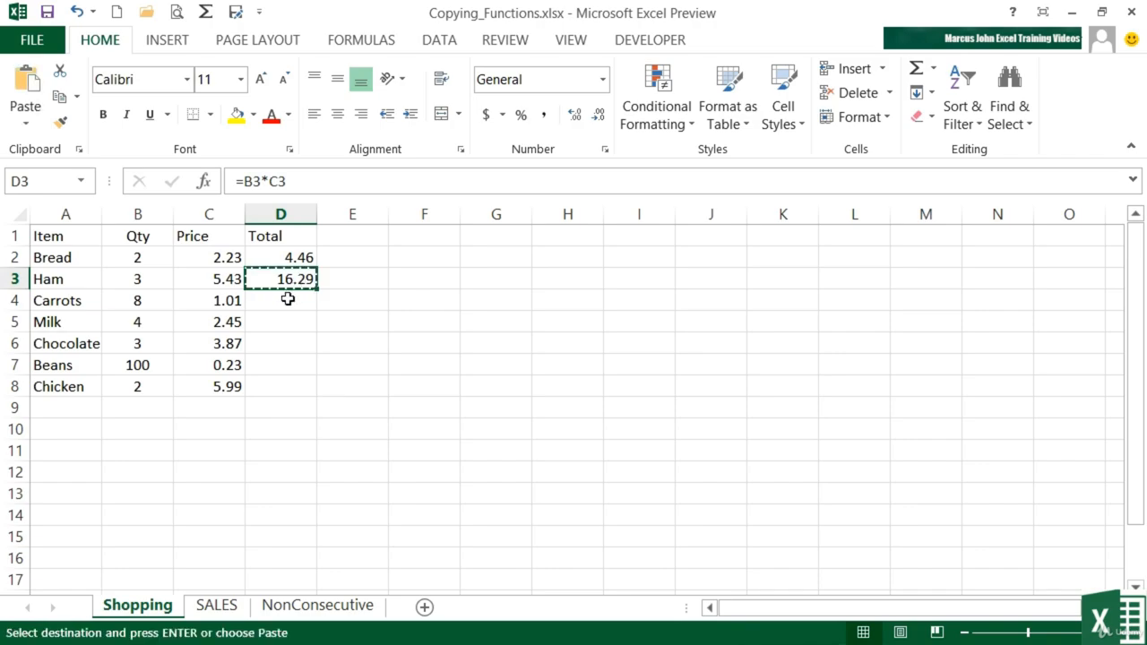
left_click_drag(288, 299, 281, 387)
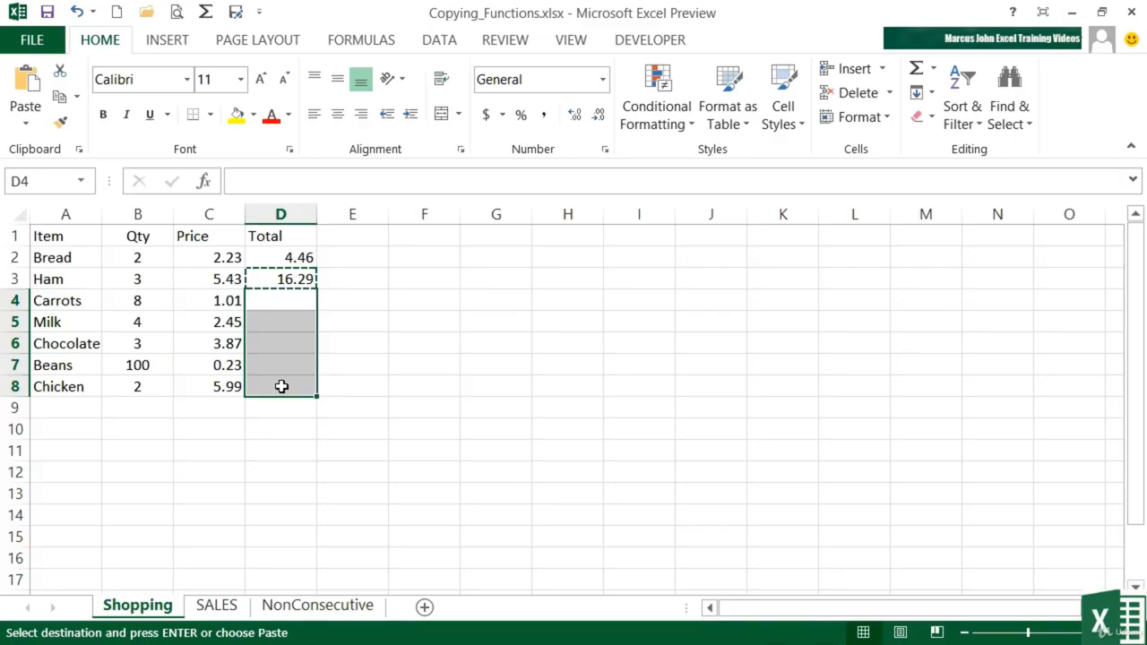
key("Return")
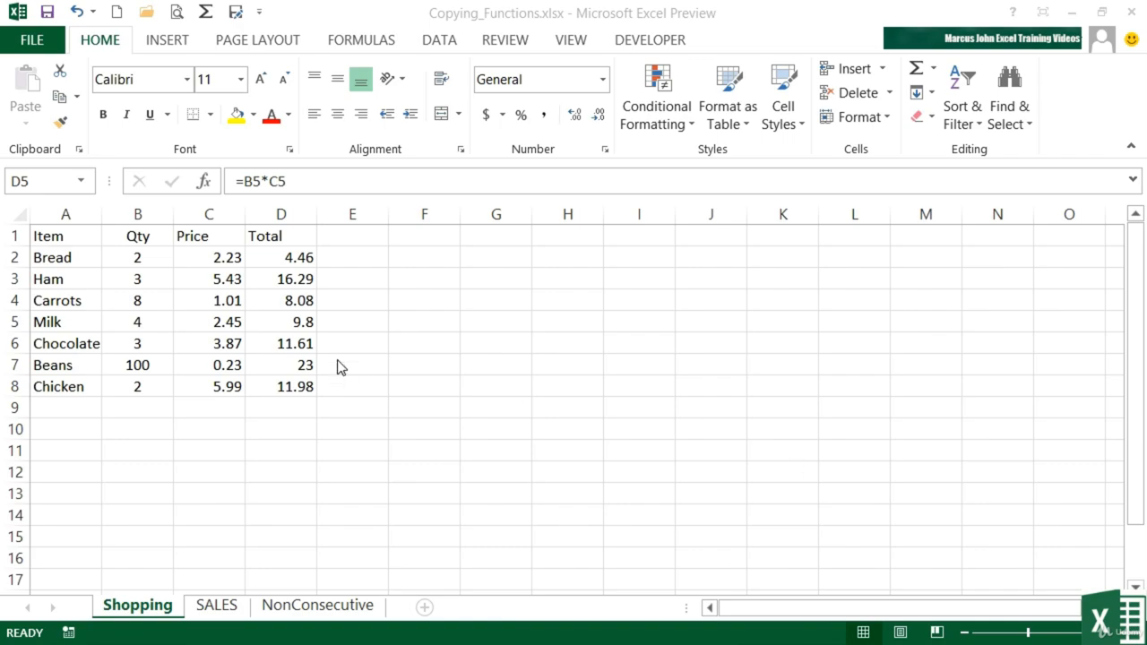
- Examine the copied formula in D5 and the cells it references for Milk
left_click(297, 326)
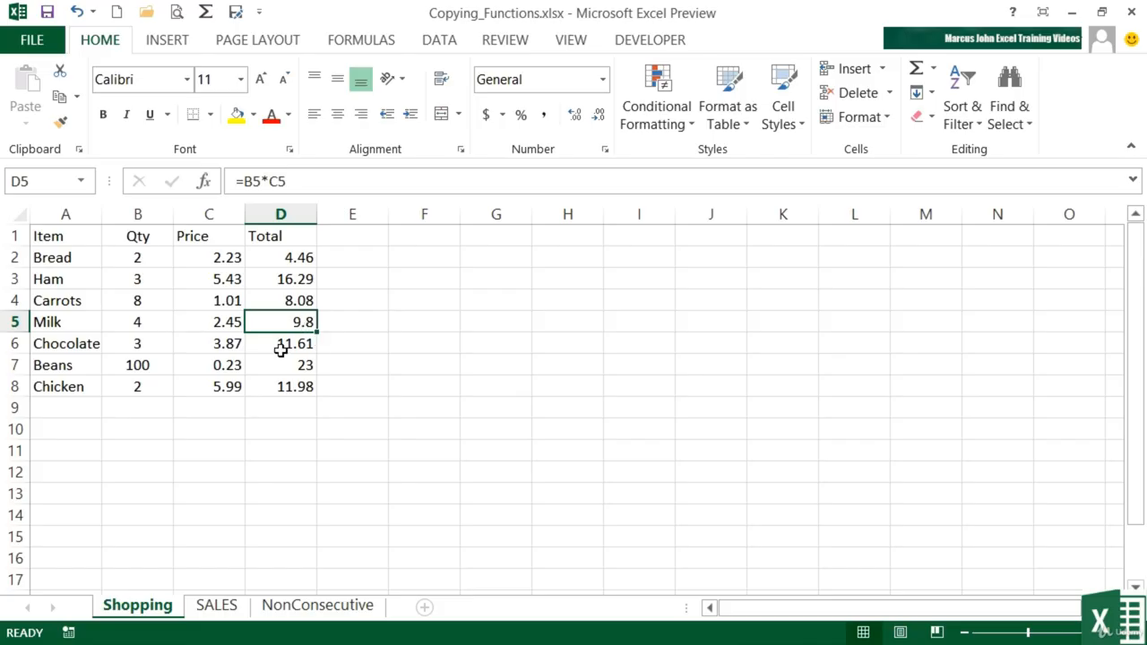
double_click(298, 323)
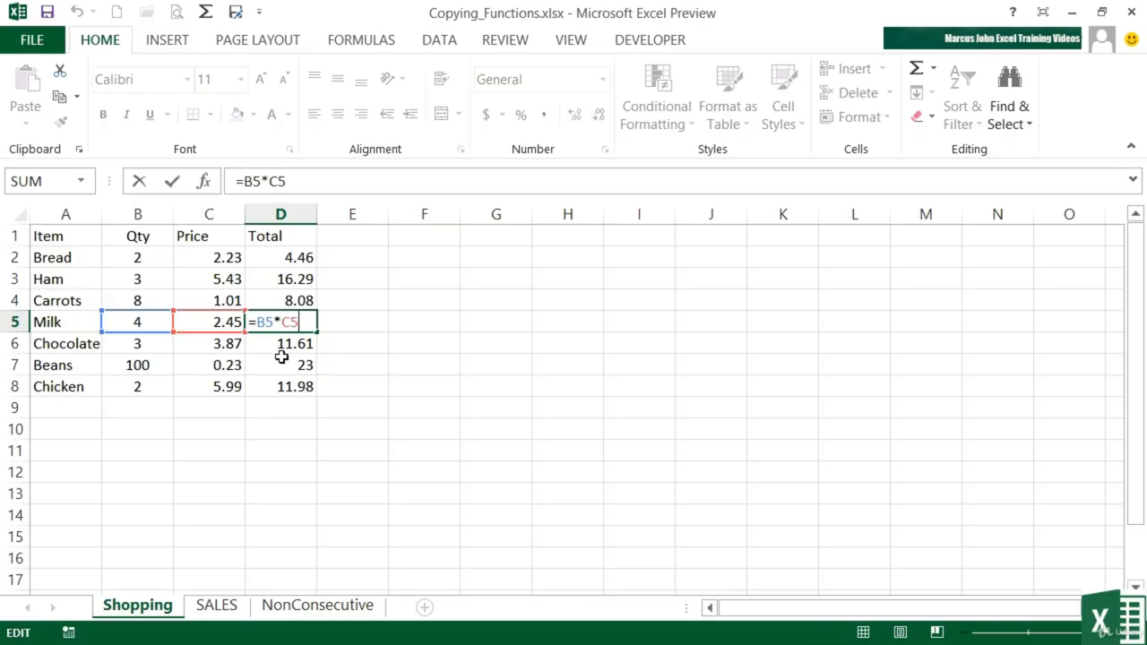
key("Left")
- On the SALES sheet, total Shop 1 in B9 with the formula =SUM(B2:B8)
left_click(218, 606)
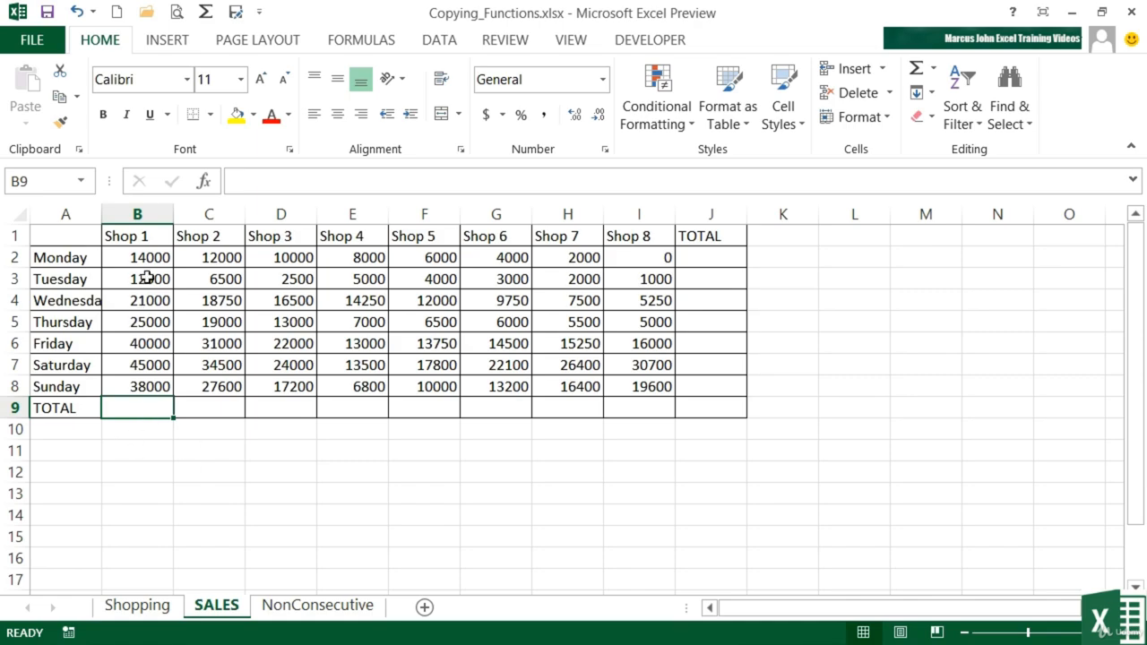
double_click(150, 408)
type("=sum(")
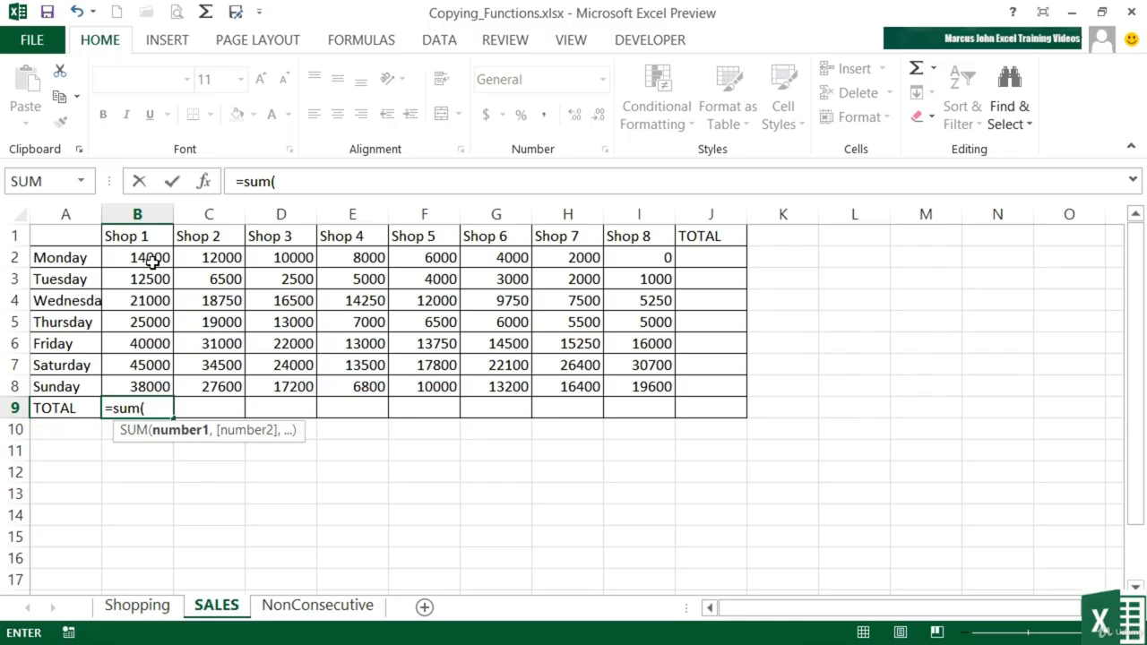
left_click_drag(153, 260, 139, 378)
key("Return")
key("Up")
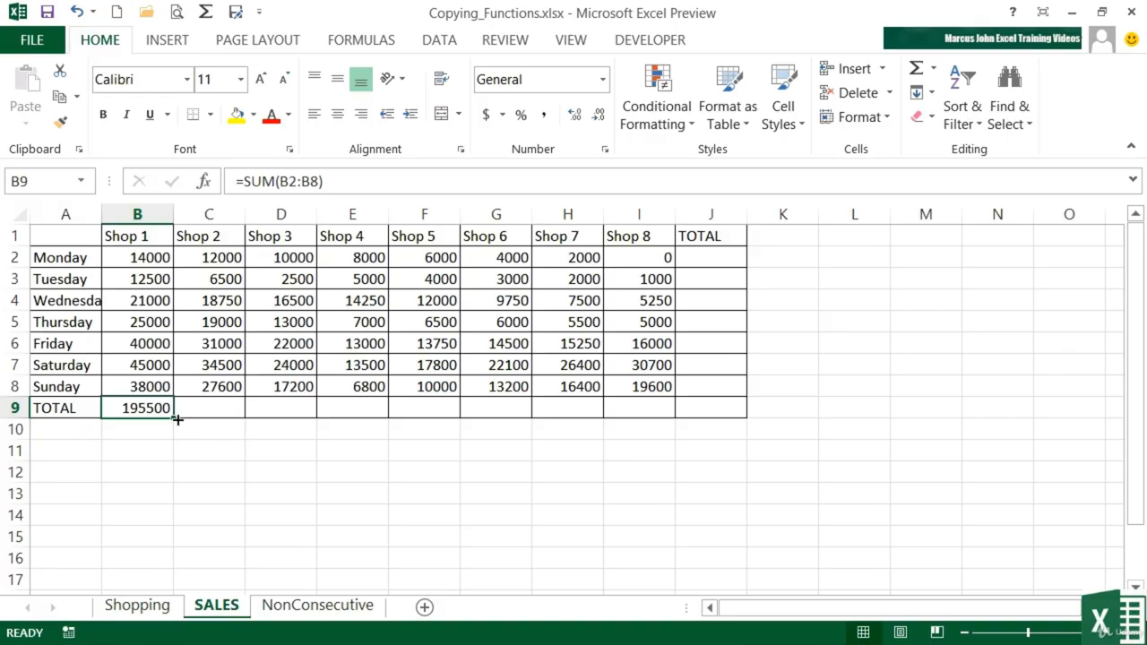
- Fill the Shop 1 total formula from B9 across to I9 and check the copied formula in E9
left_click_drag(176, 420, 655, 402)
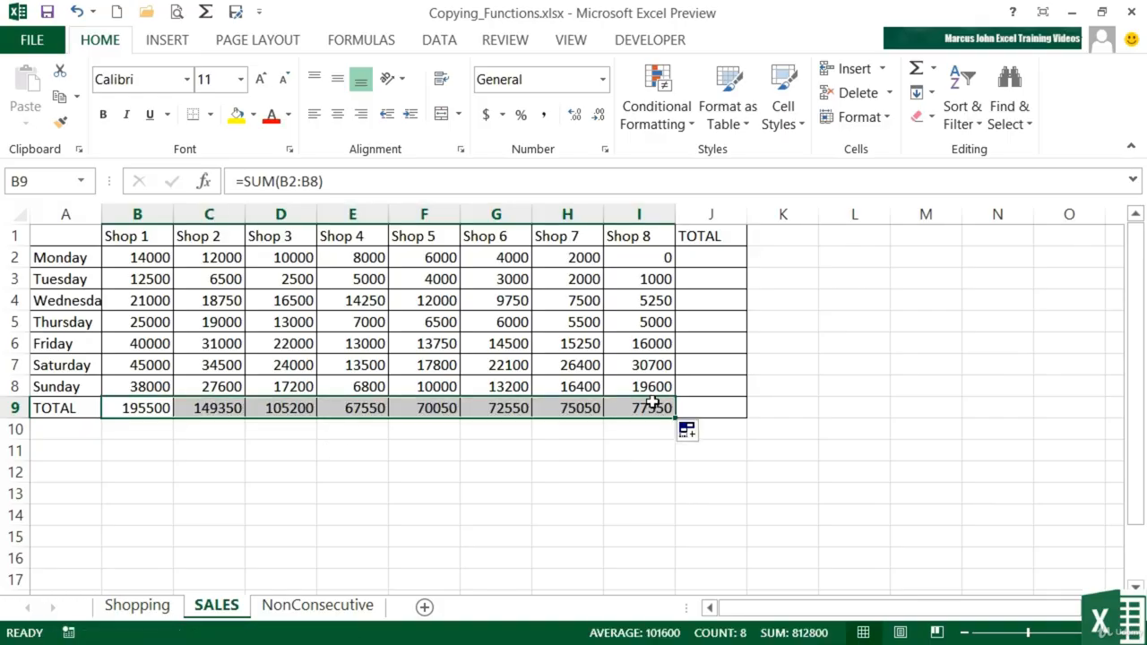
left_click(359, 409)
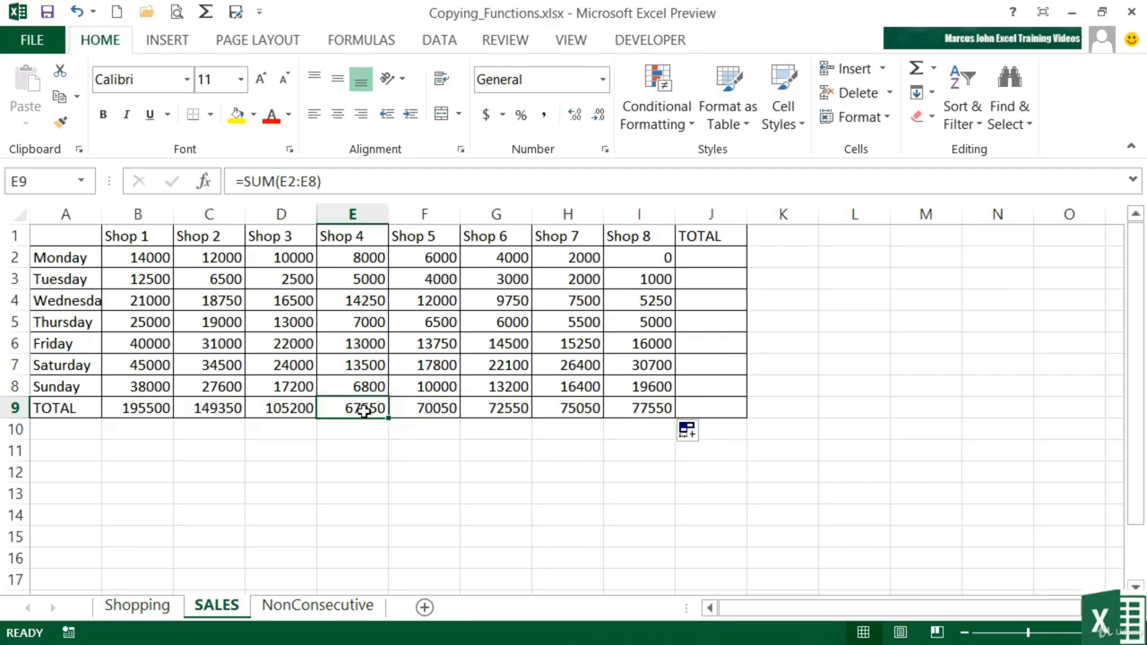
double_click(363, 409)
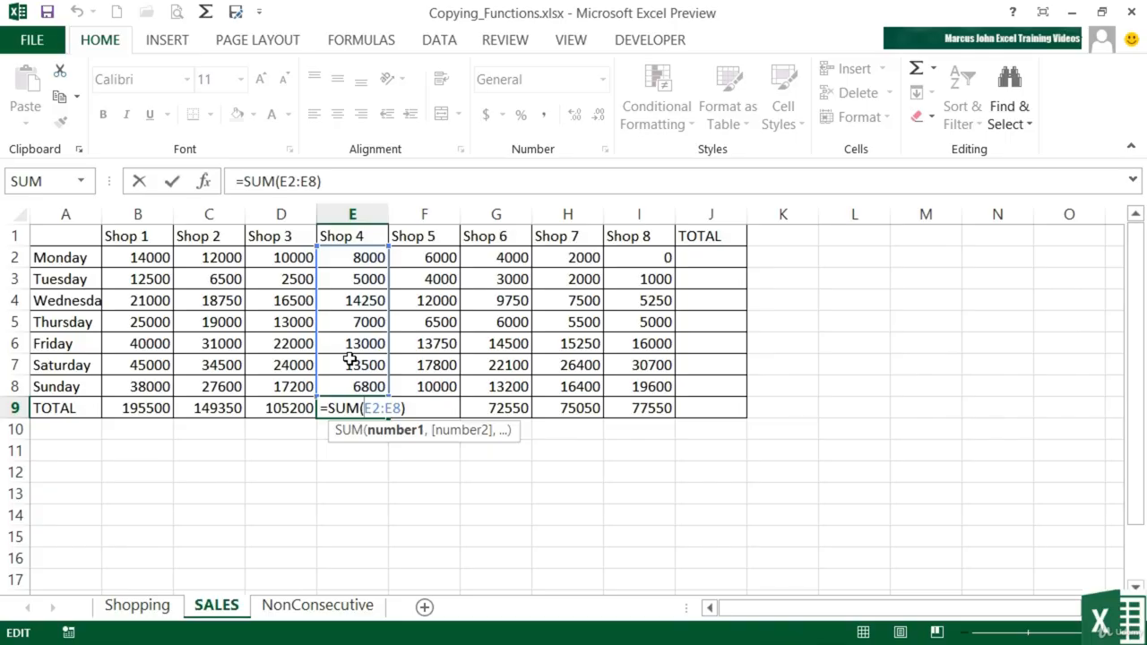
key("Return")
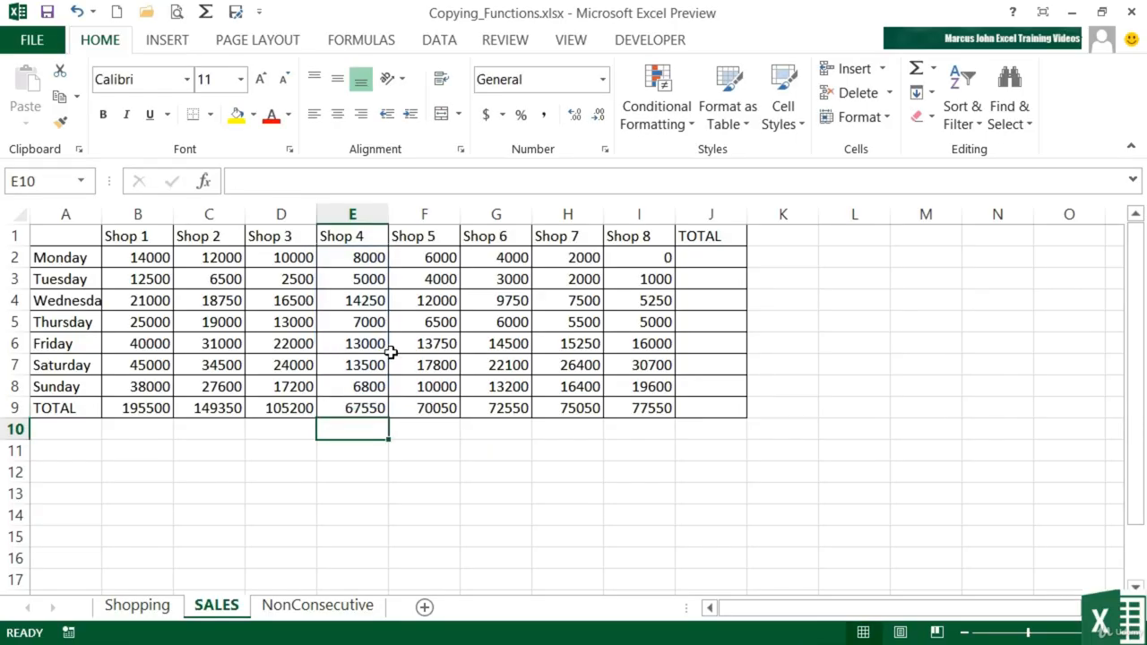
- Total Monday's sales across all shops in J2 with the formula =SUM(B2:I2)
left_click(720, 259)
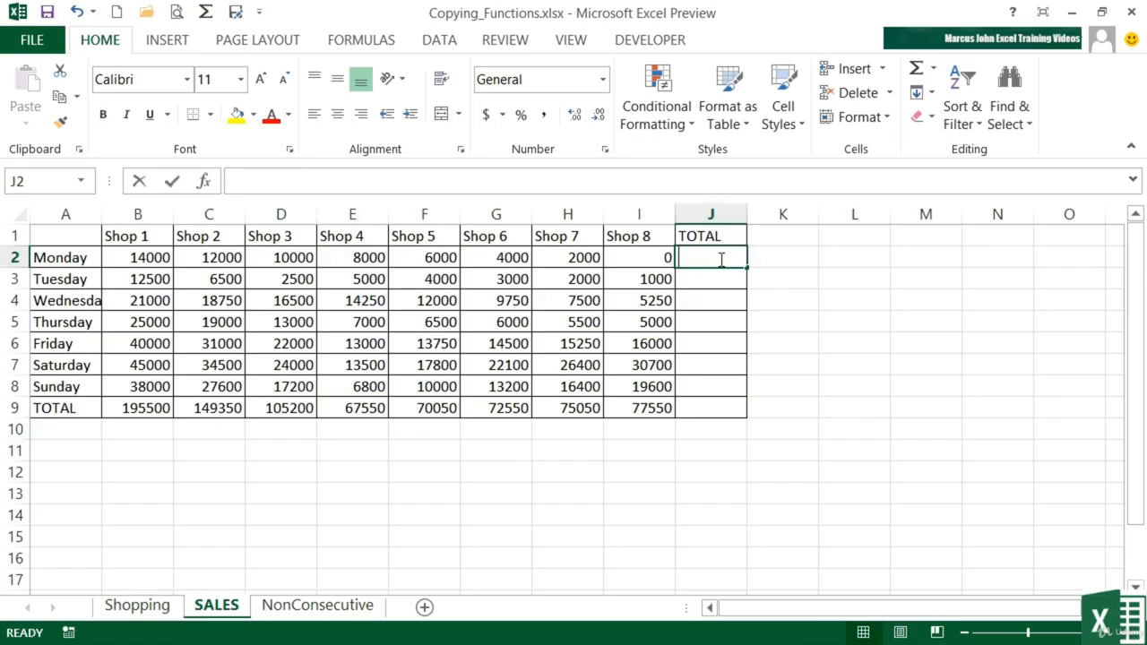
type("=sum(")
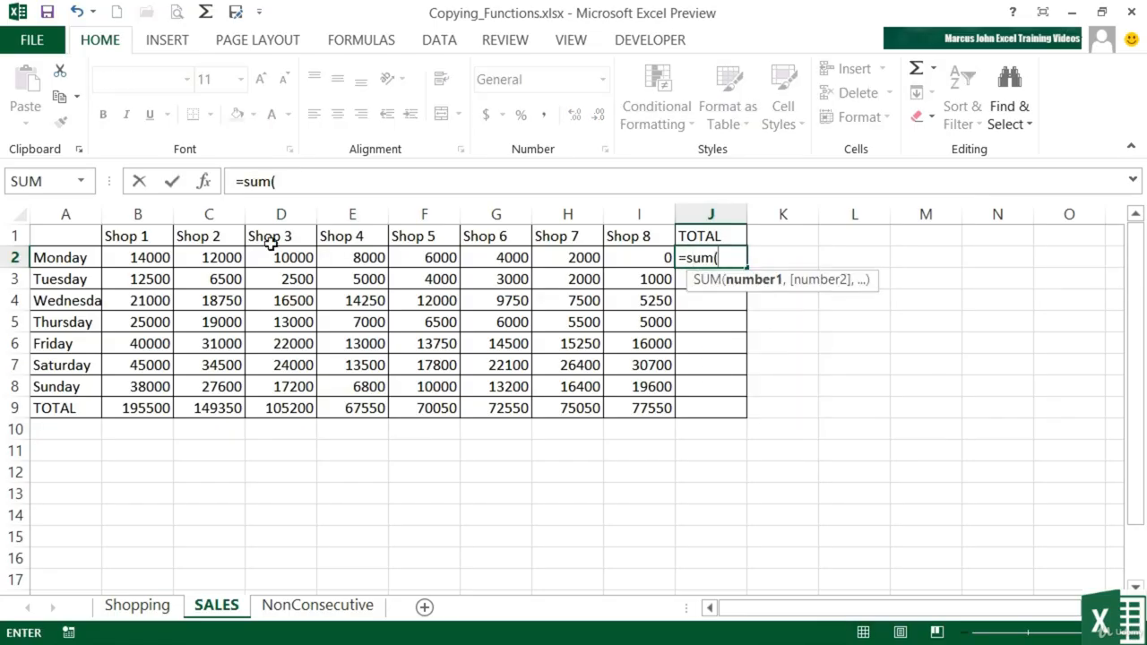
left_click_drag(159, 259, 618, 258)
type(")")
key("Return")
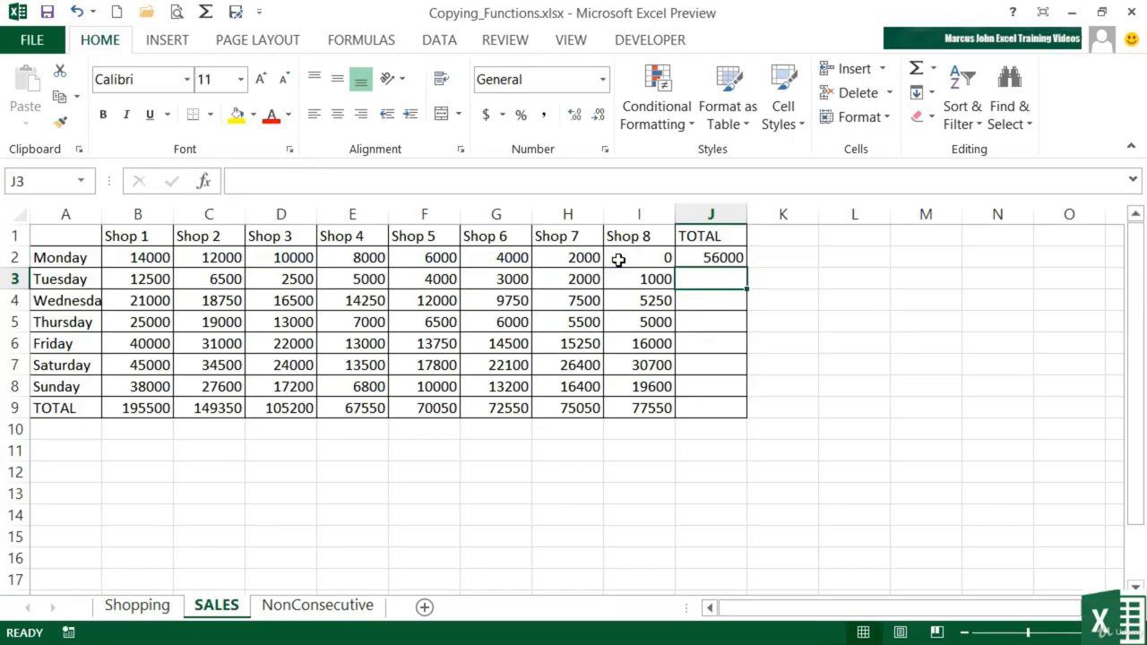
- Fill the Monday total formula from J2 down to J8 and check the copied formula in J7
left_click(738, 257)
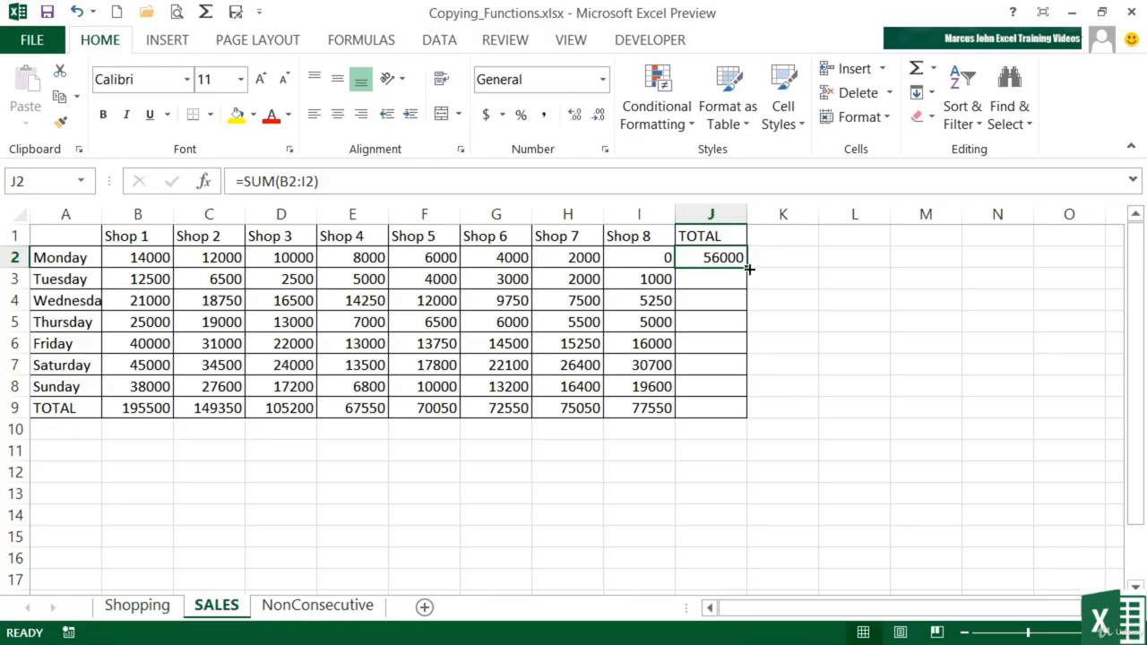
double_click(747, 268)
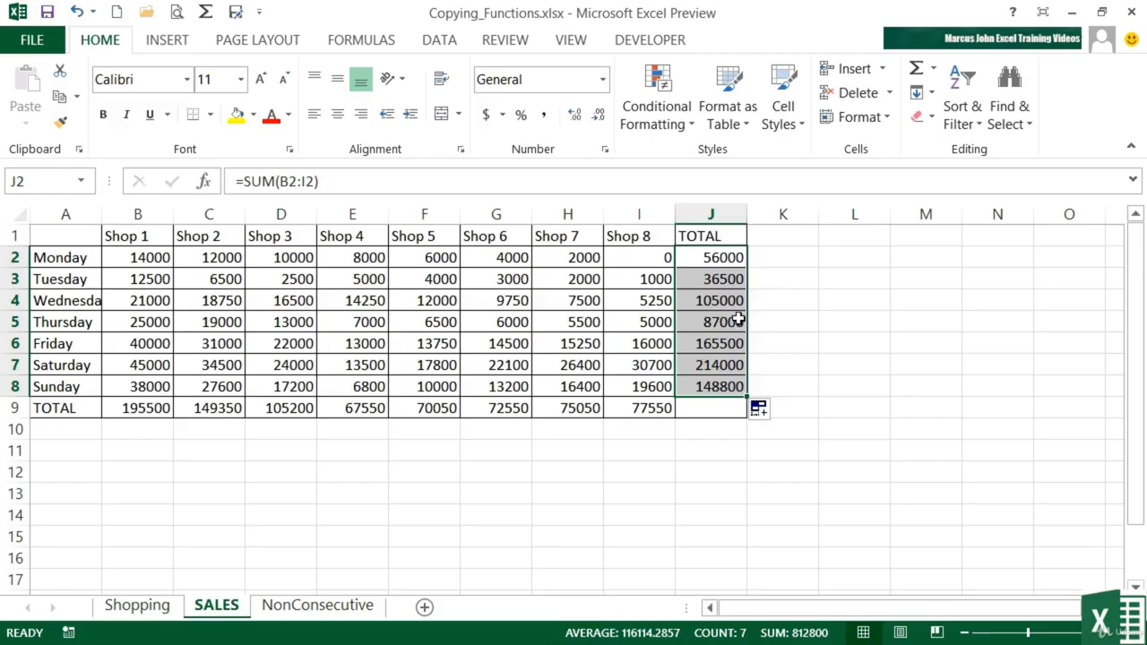
left_click(720, 365)
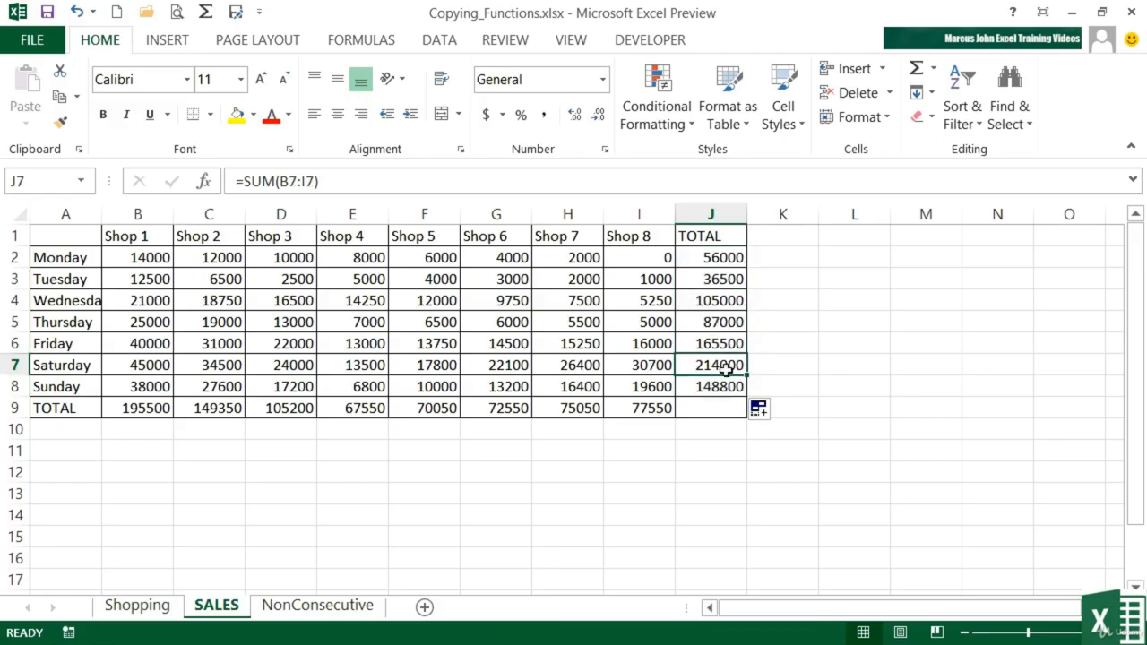
double_click(721, 368)
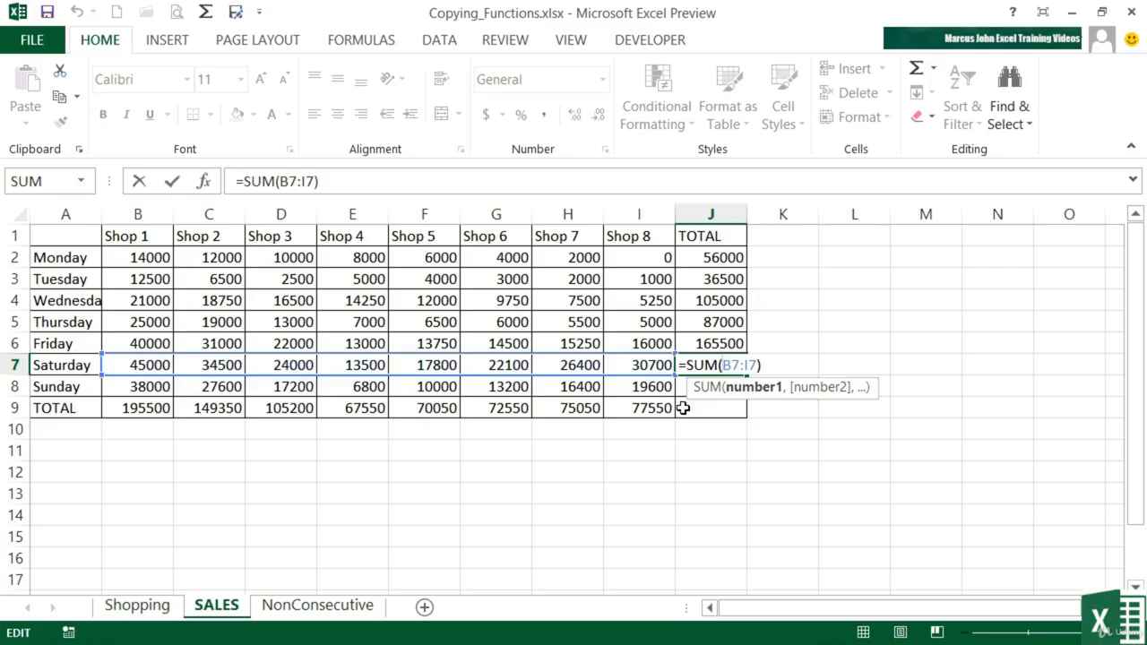
key("Escape")
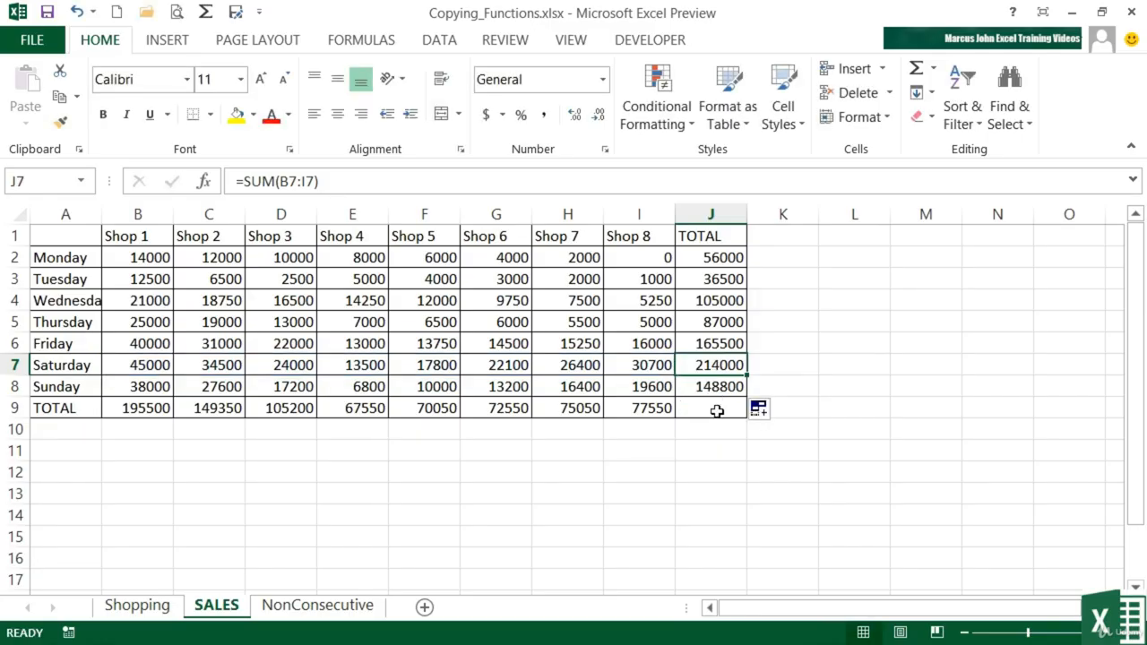
- Fill the Sunday total formula from J8 into J9 for the grand total and check the cells it references
left_click(717, 408)
left_click(648, 408)
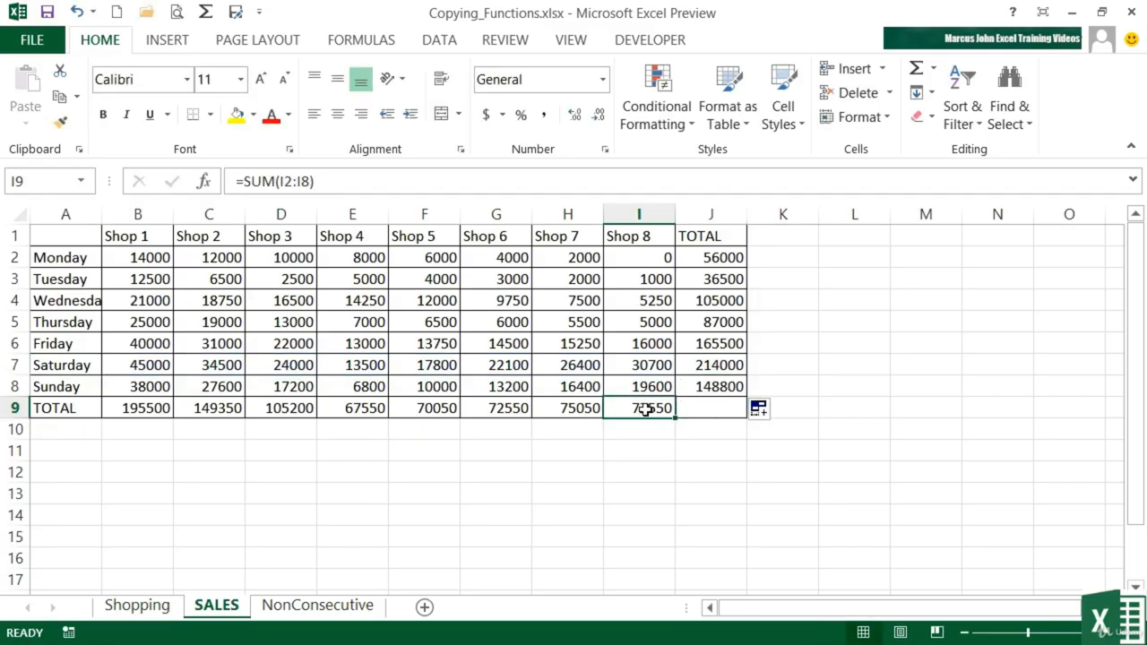
left_click(708, 384)
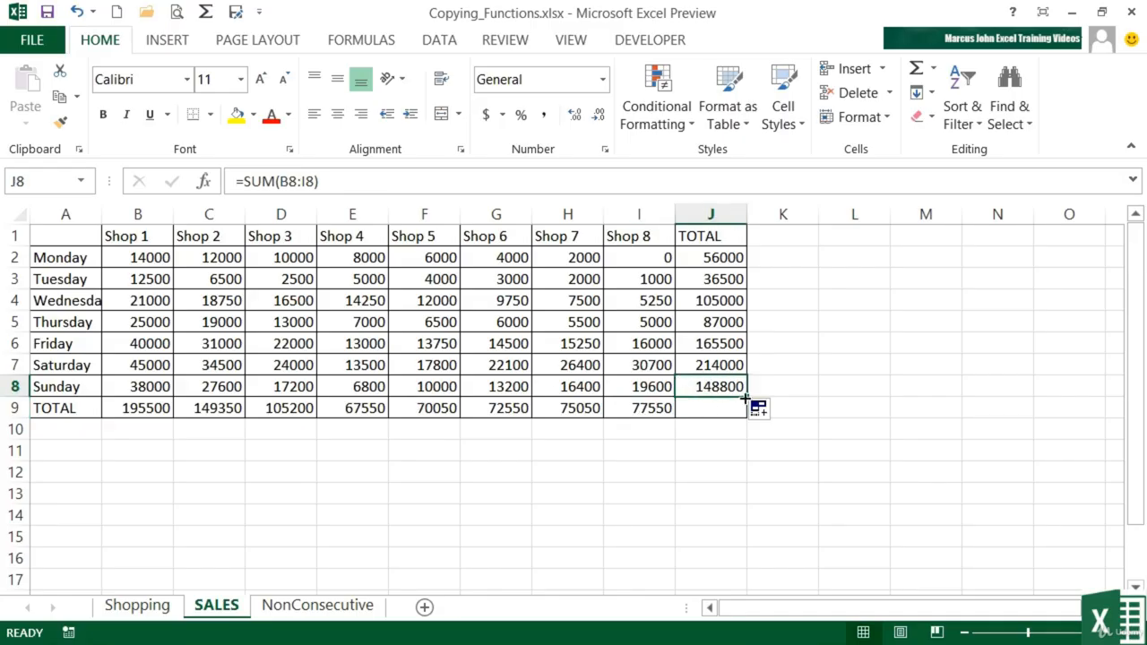
left_click_drag(746, 400, 710, 417)
left_click(713, 410)
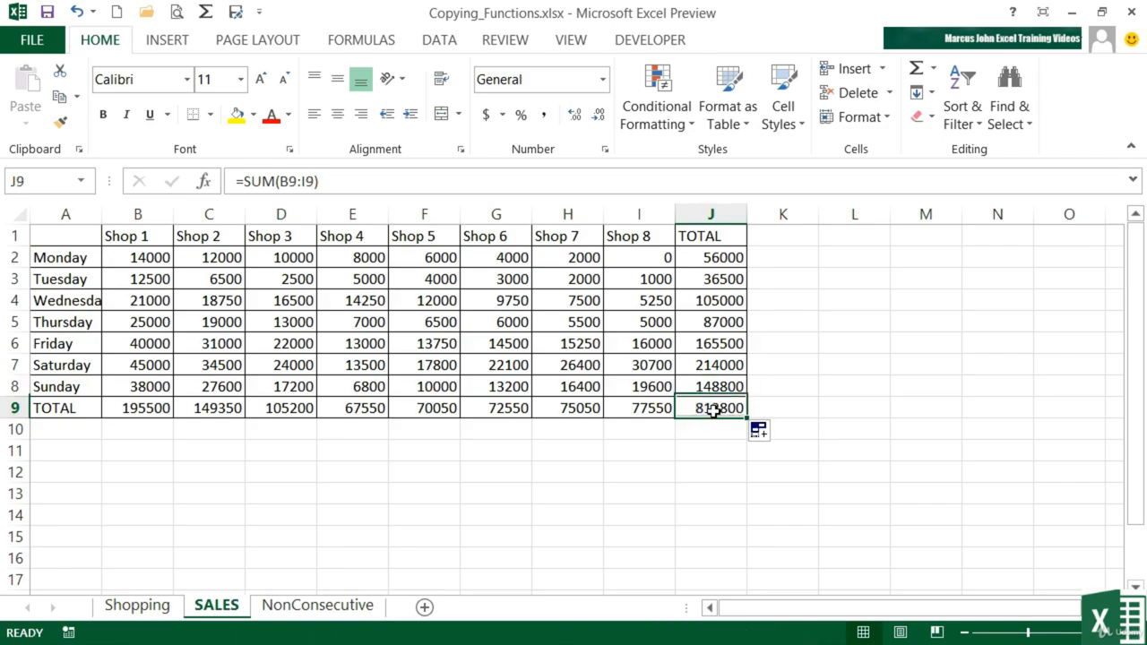
double_click(712, 410)
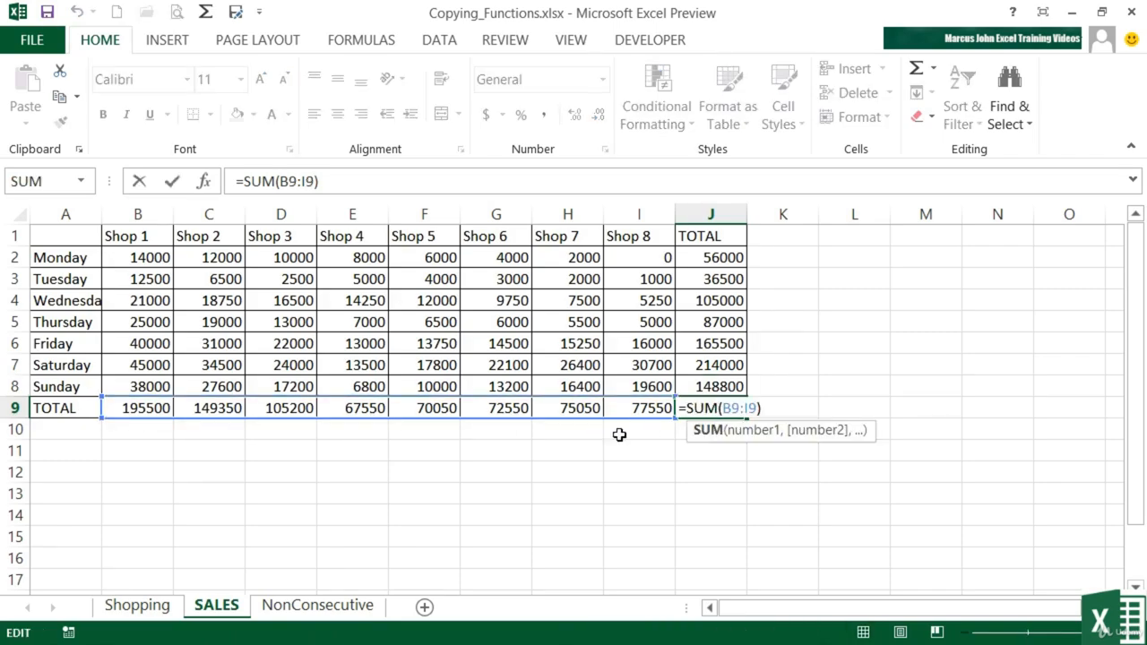
key("Return")
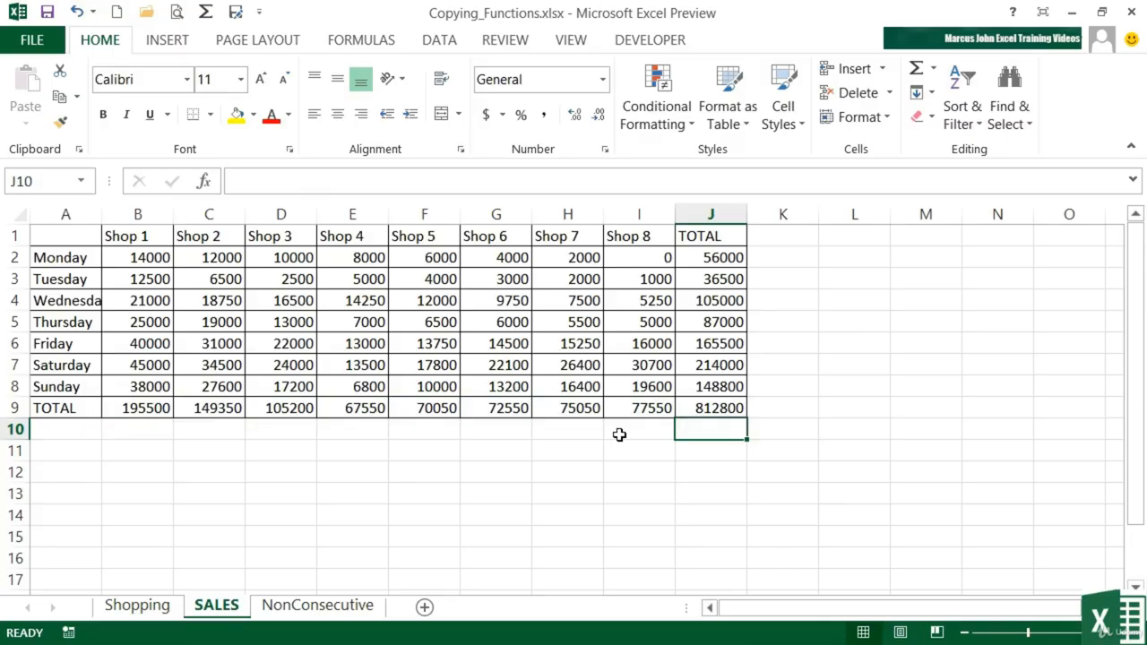
key("Up")
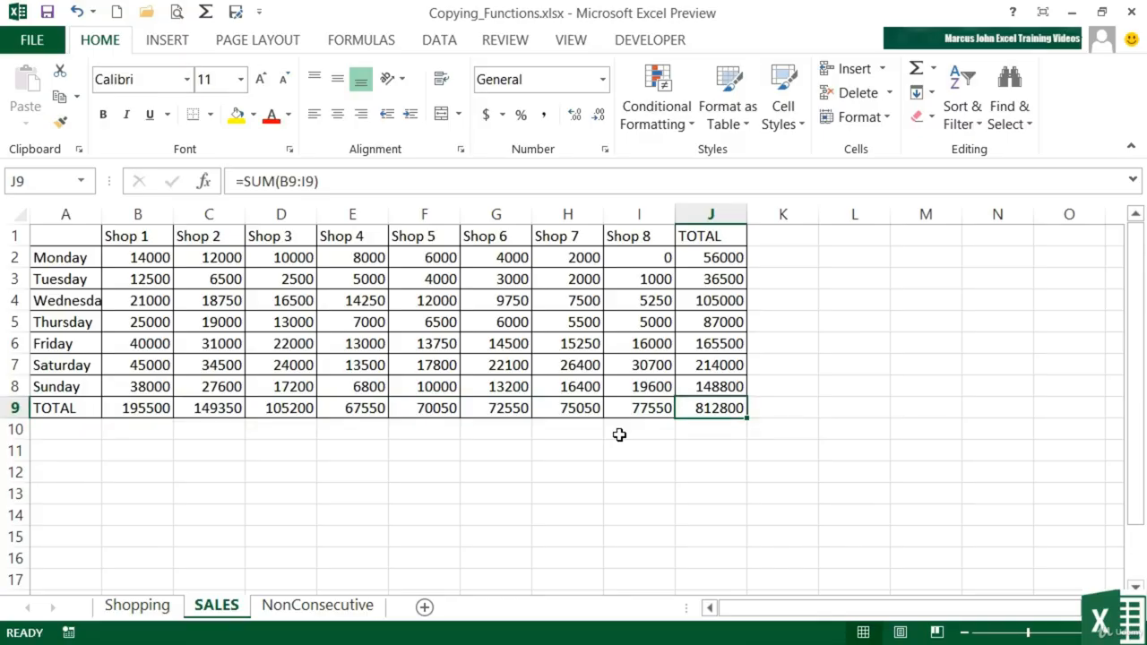
- On the NonConsecutive sheet, examine the Monday Fruit total formula in J5 and the separate cells it references
left_click(322, 607)
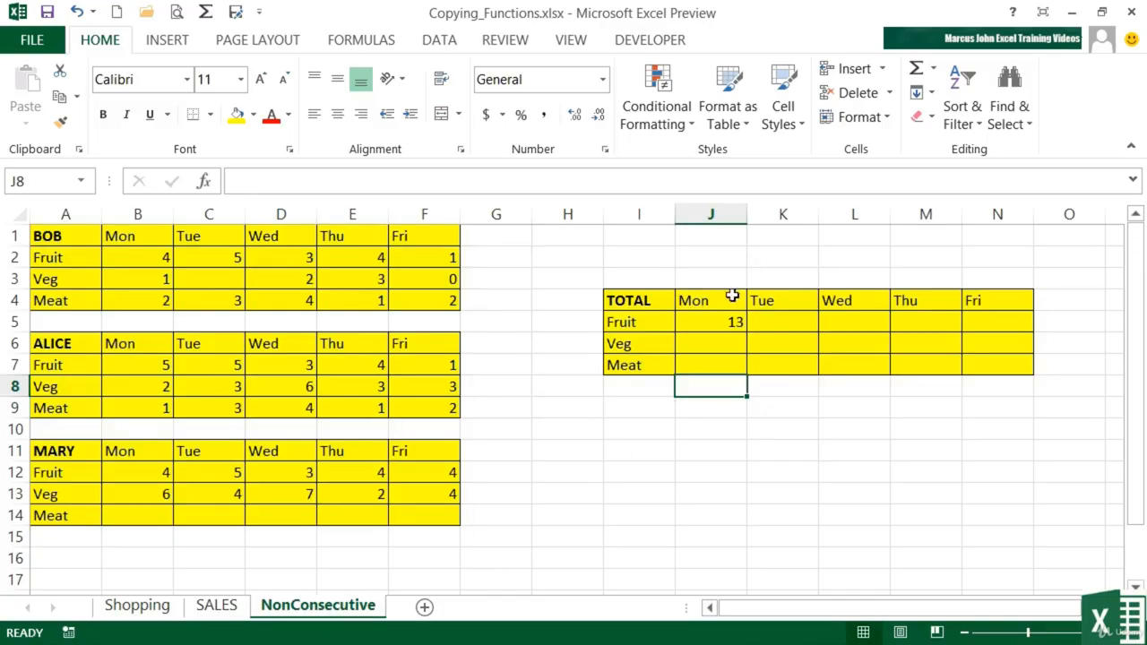
left_click(711, 322)
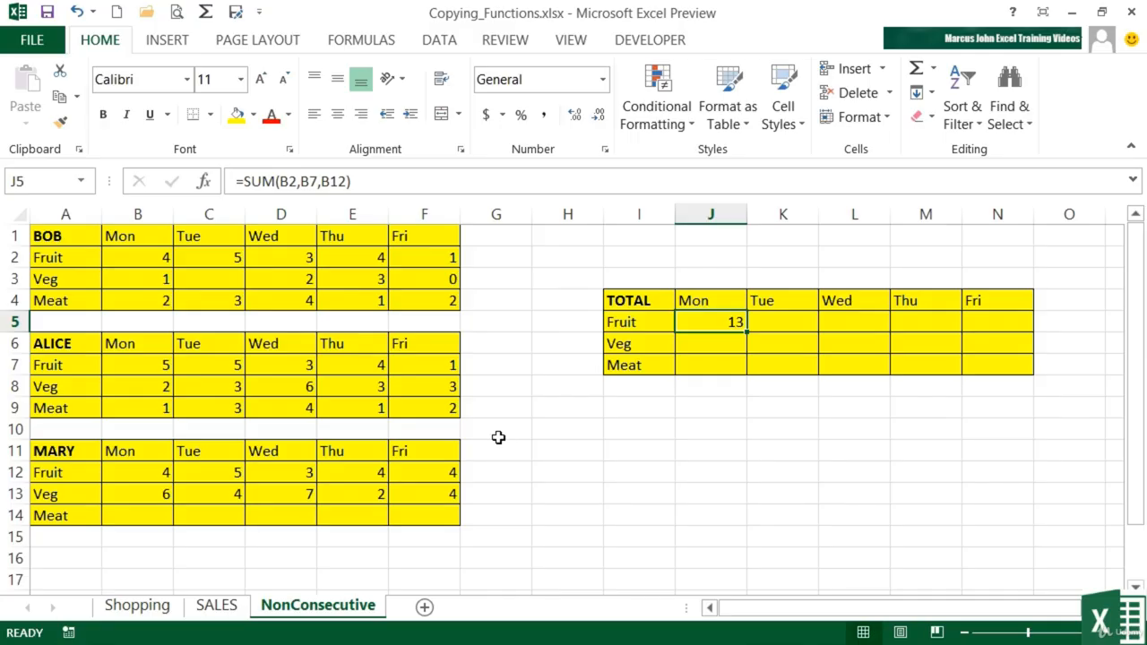
double_click(727, 321)
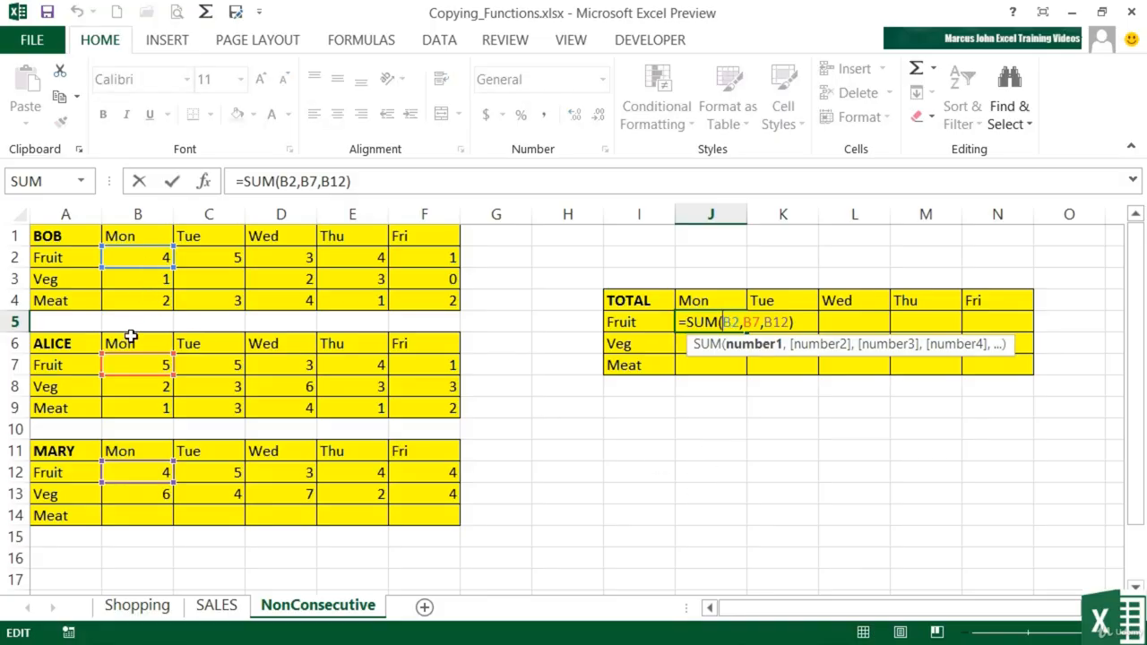
key("Return")
- Copy the Monday Fruit total formula from J5 across the range J5:N7 and check the copied formula in L6
left_click(696, 321)
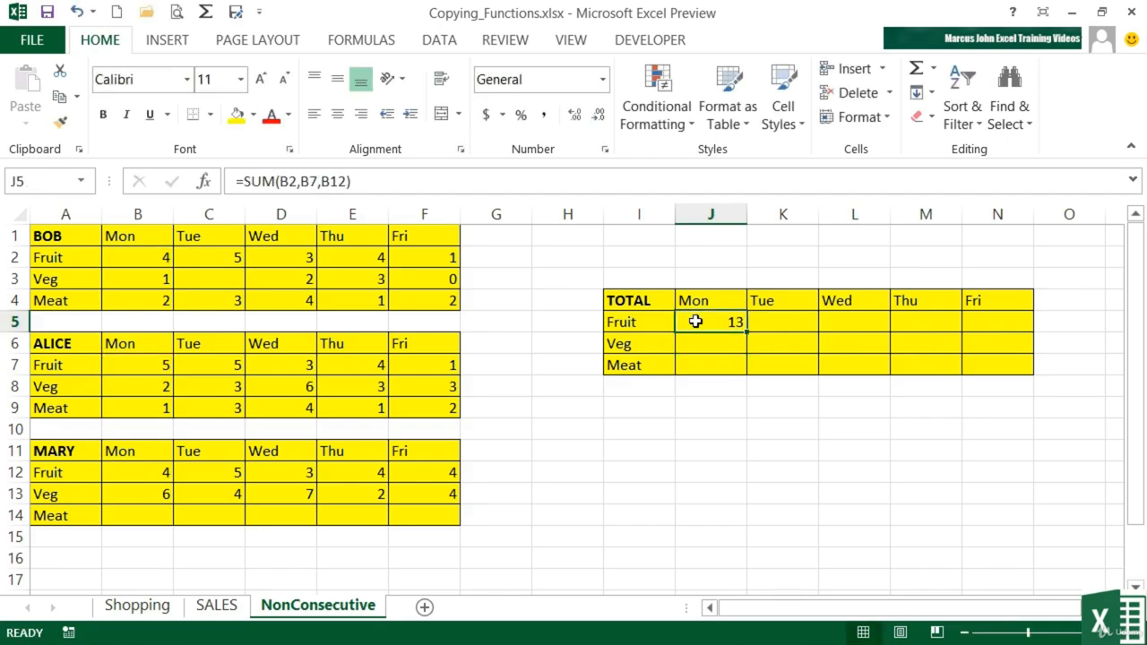
key("ctrl+c")
left_click_drag(730, 323, 980, 356)
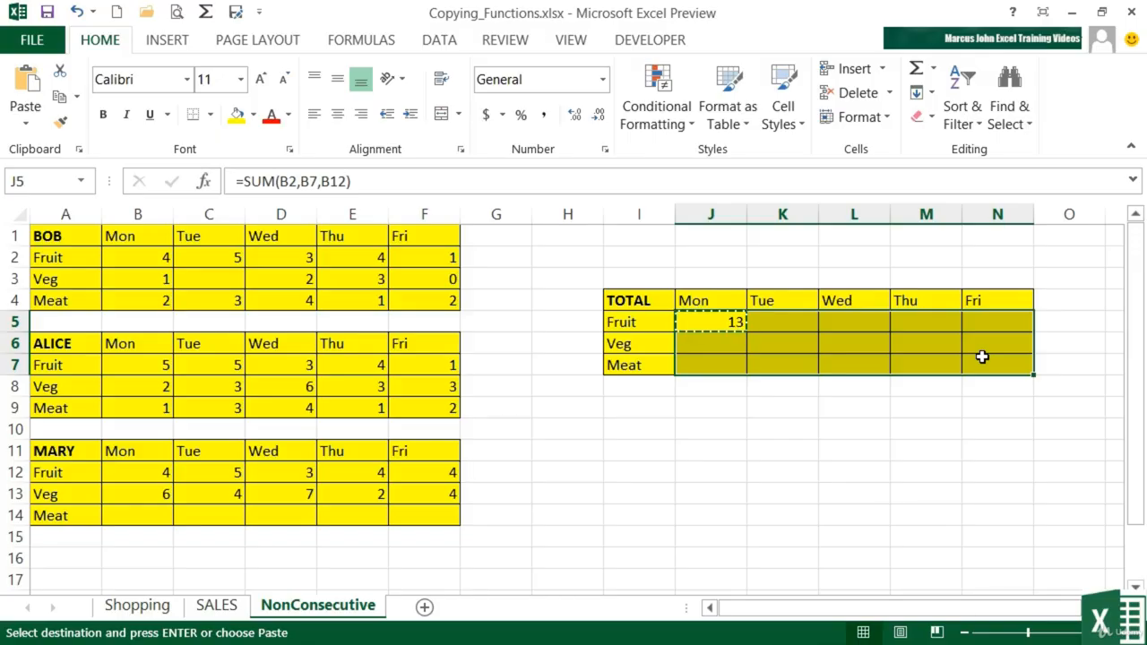
key("Return")
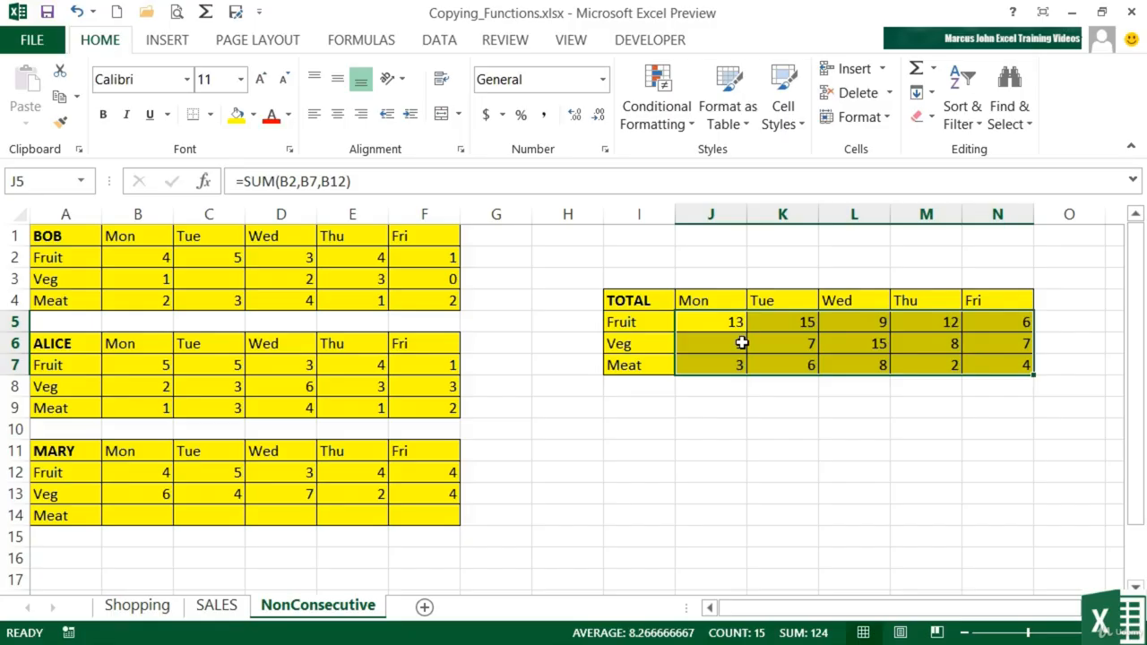
left_click(868, 344)
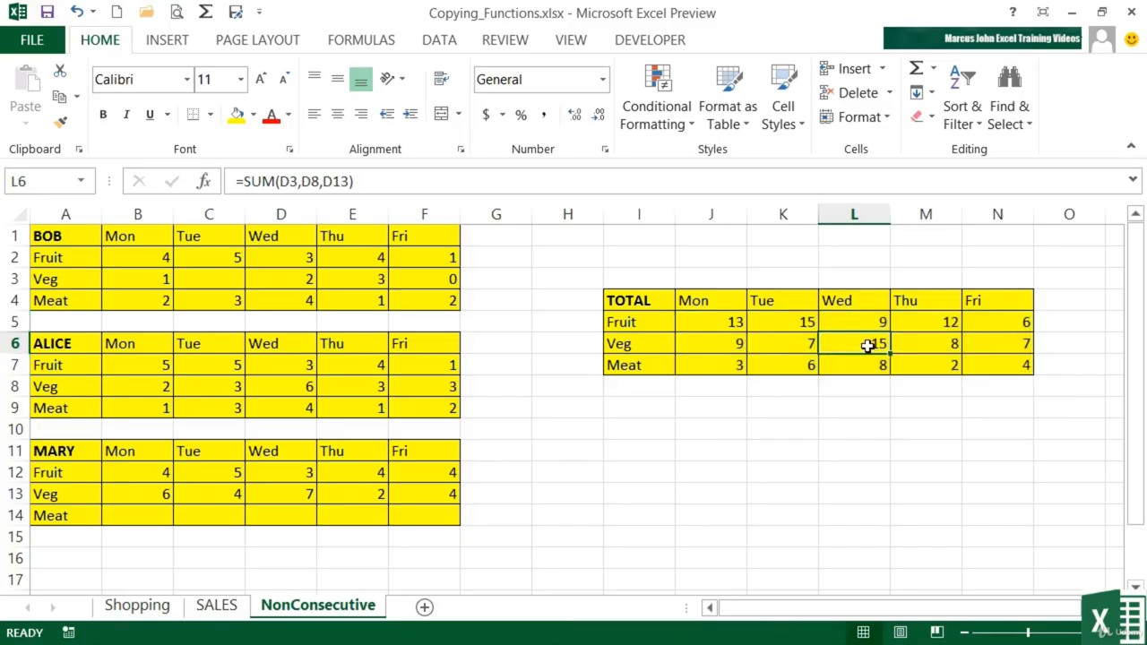
double_click(867, 345)
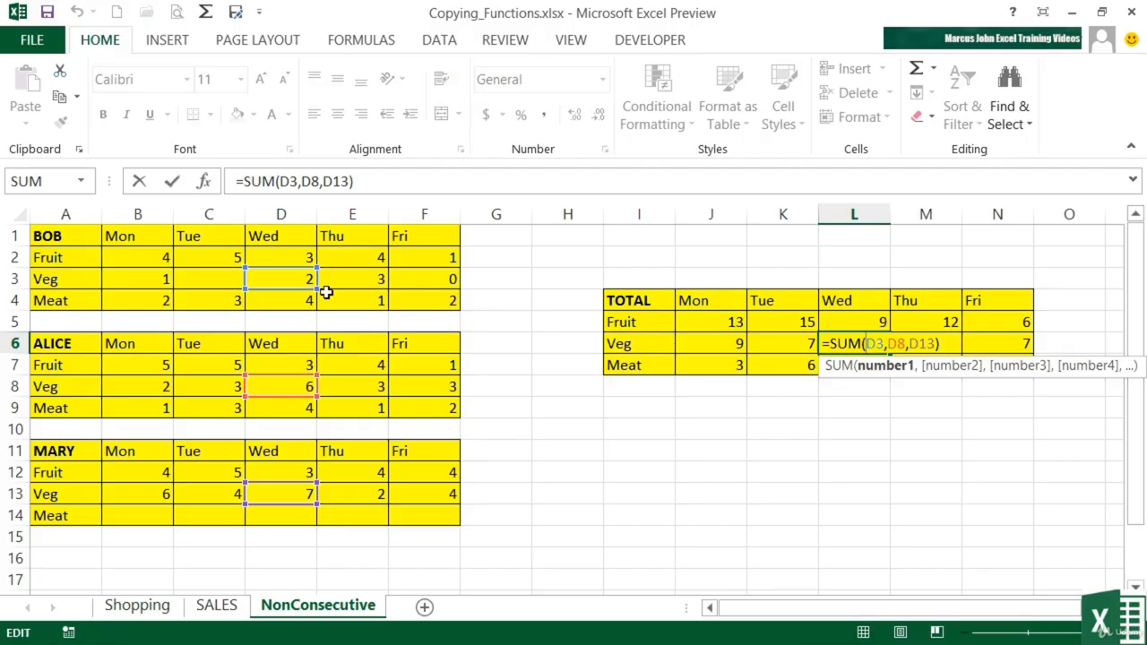